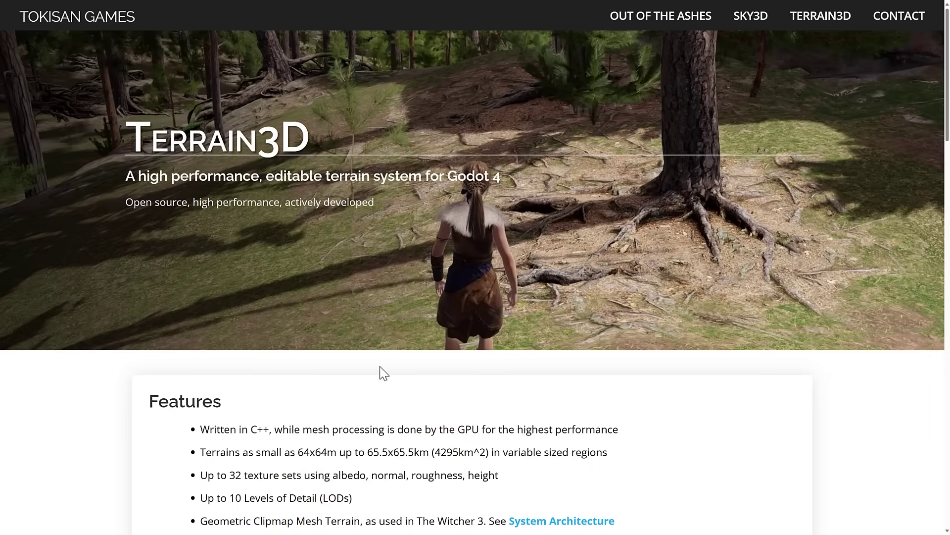
Step: Switch from the Terrain3D page to the Sky3D page and scroll down through it
scroll(381, 372, down, 5)
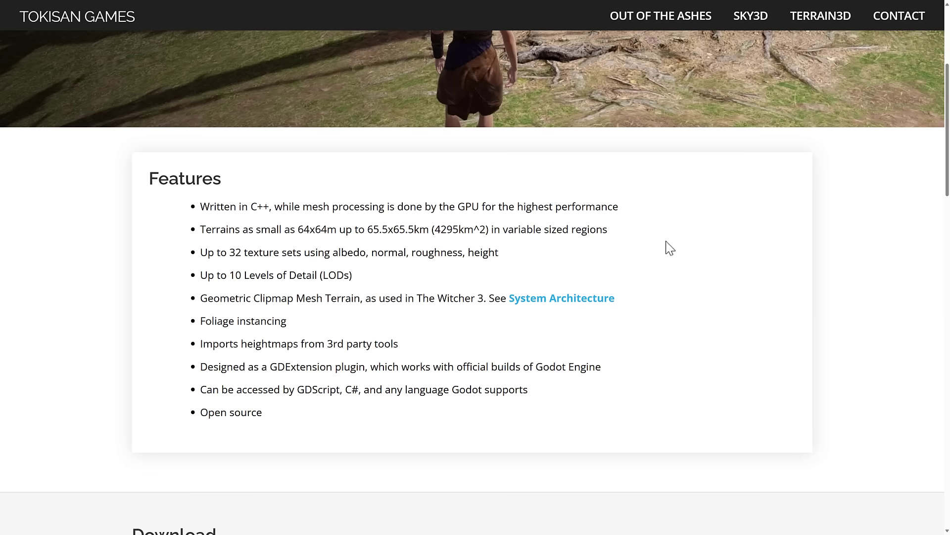
scroll(578, 334, up, 4)
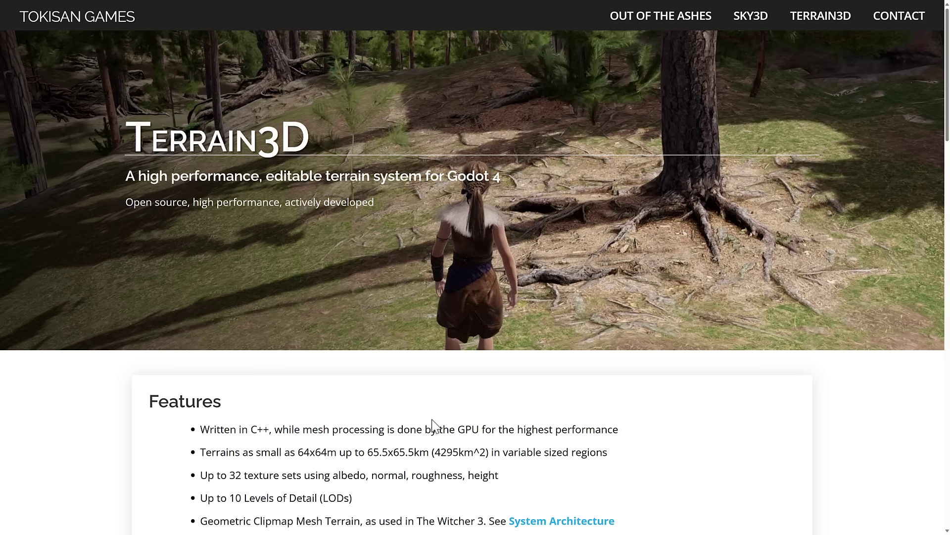
key(ctrl+Tab)
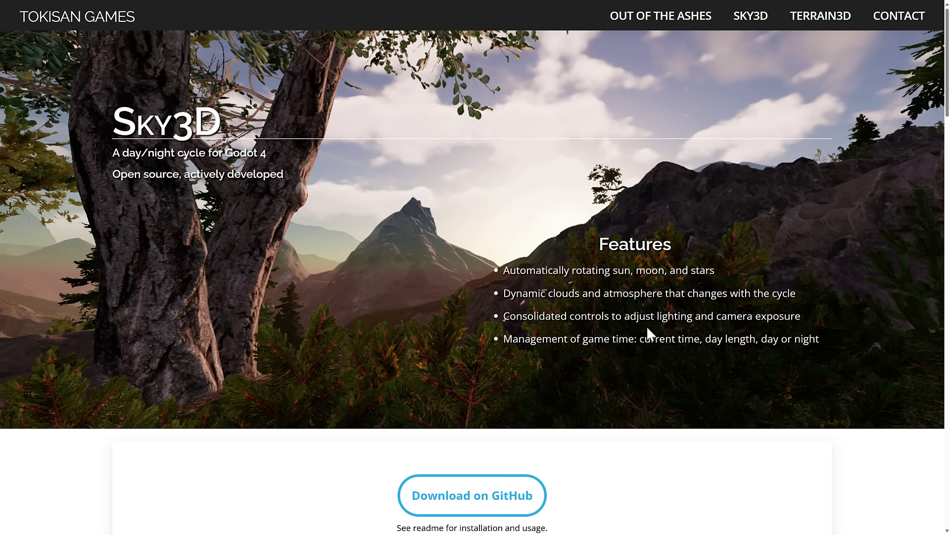
scroll(669, 386, down, 15)
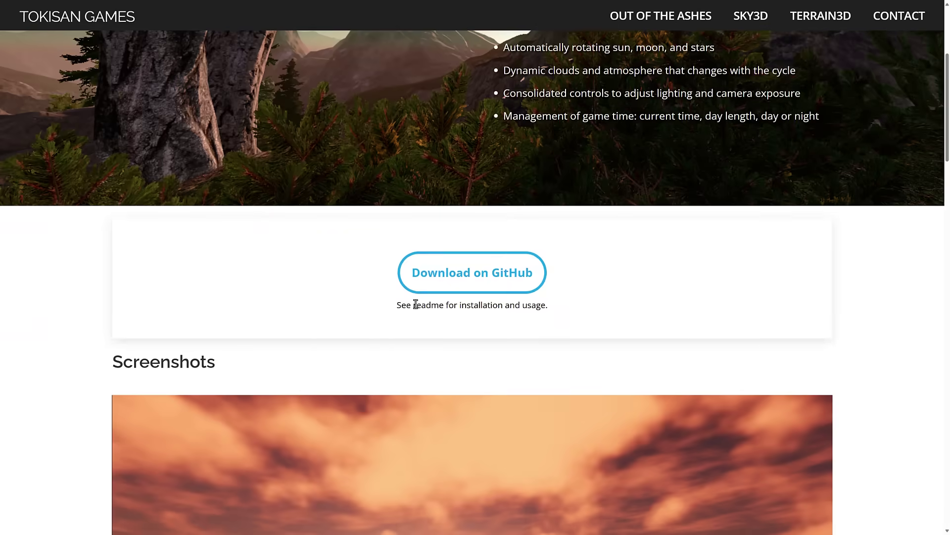
scroll(587, 300, down, 15)
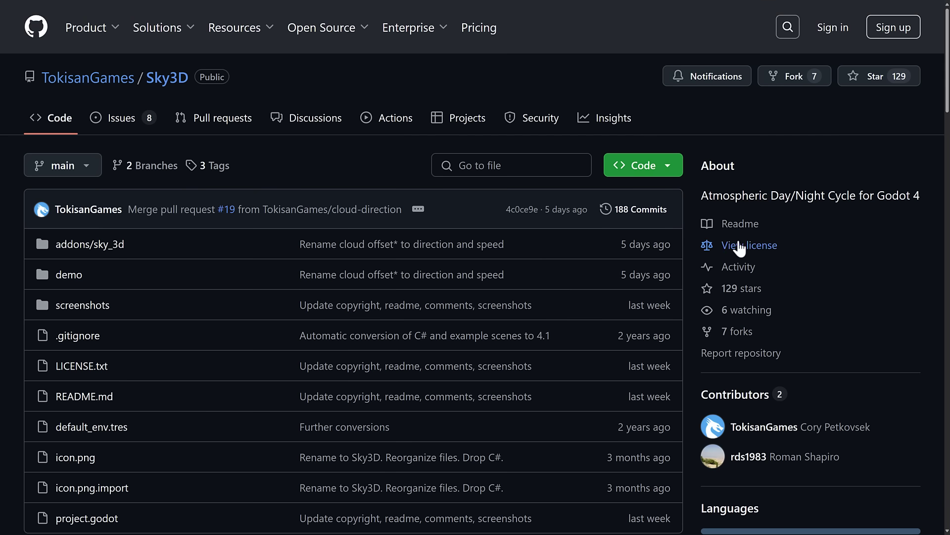
Step: View the repository license, copy the HTTPS clone URL, and read through the README
click(762, 245)
scroll(247, 168, up, 20)
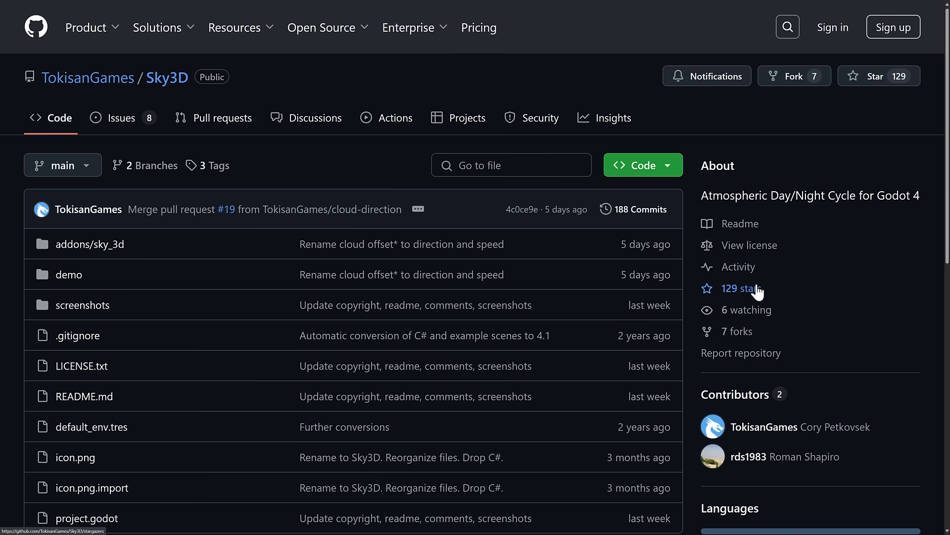
click(667, 165)
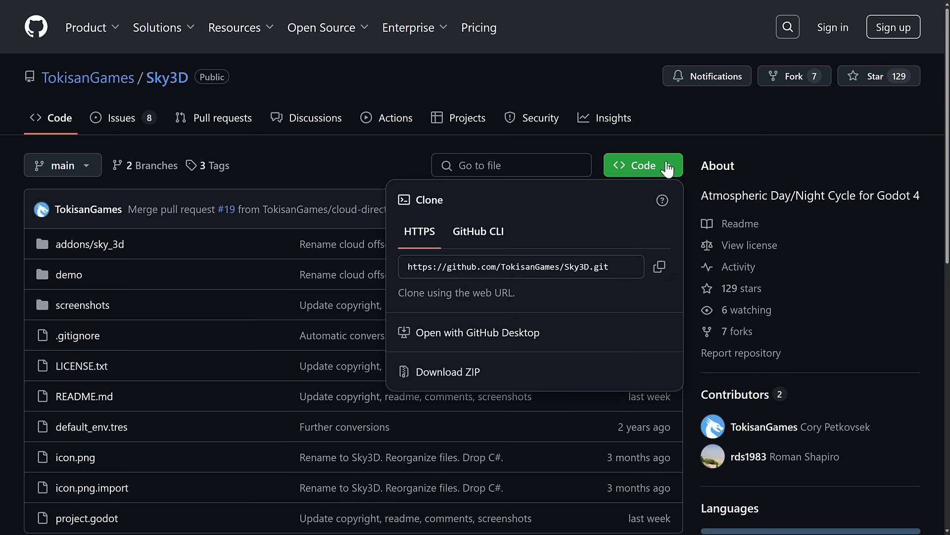
click(665, 271)
click(724, 140)
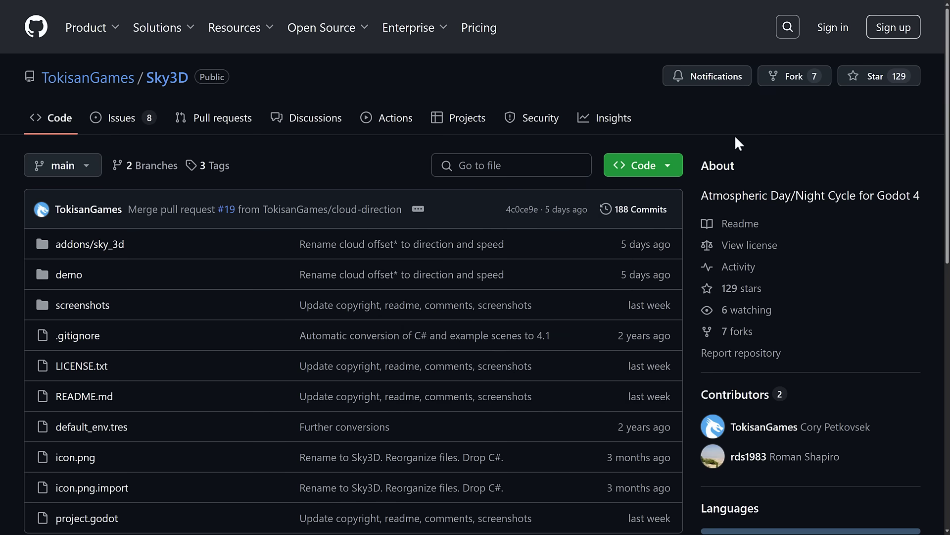
scroll(494, 253, down, 12)
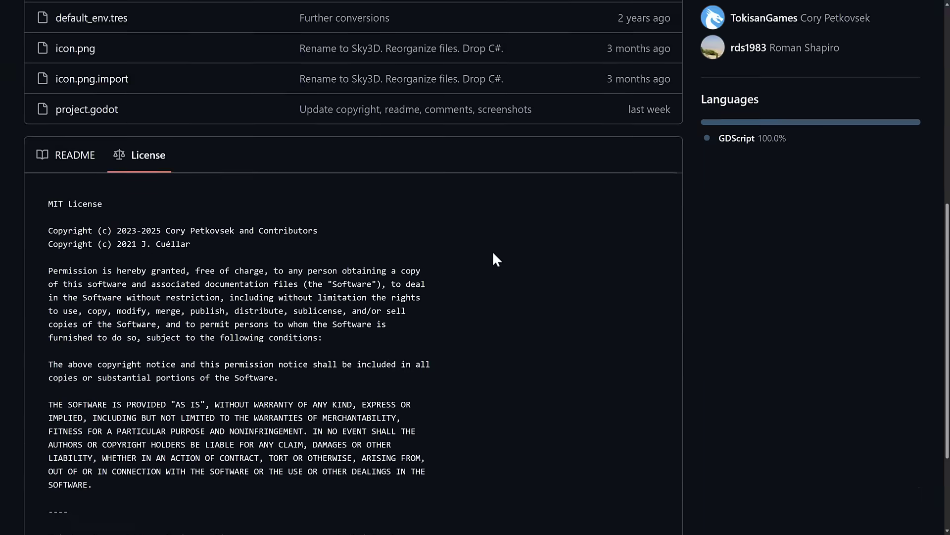
scroll(461, 239, up, 12)
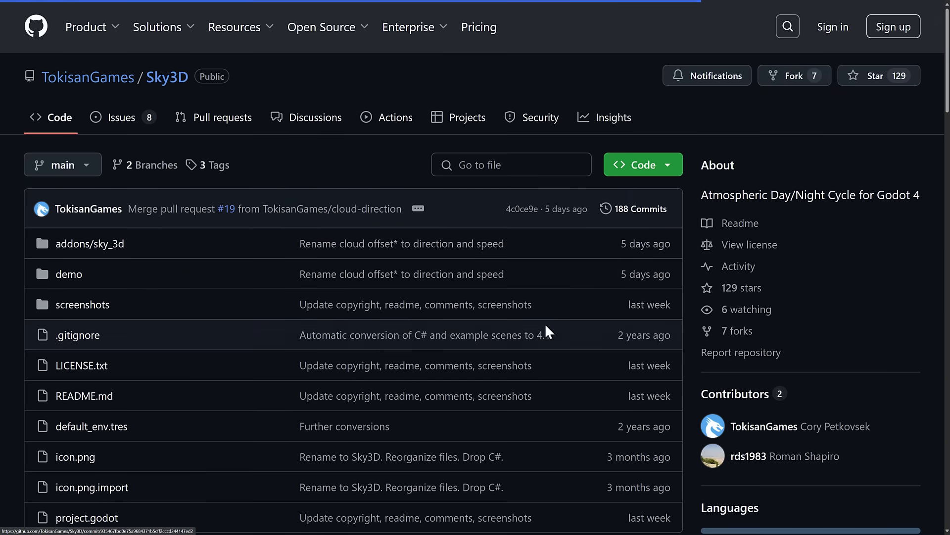
scroll(545, 326, down, 10)
scroll(545, 329, up, 10)
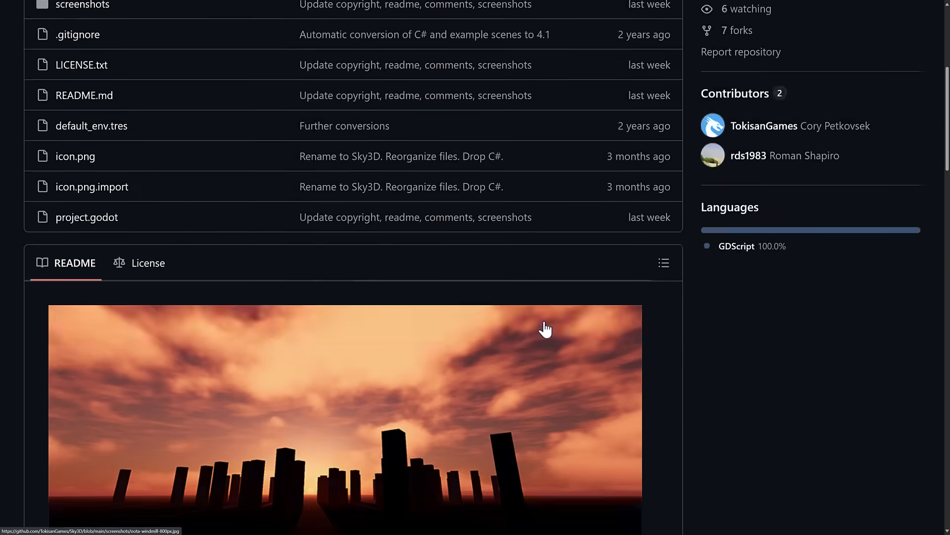
scroll(545, 330, down, 5)
scroll(545, 329, up, 3)
scroll(545, 329, up, 1)
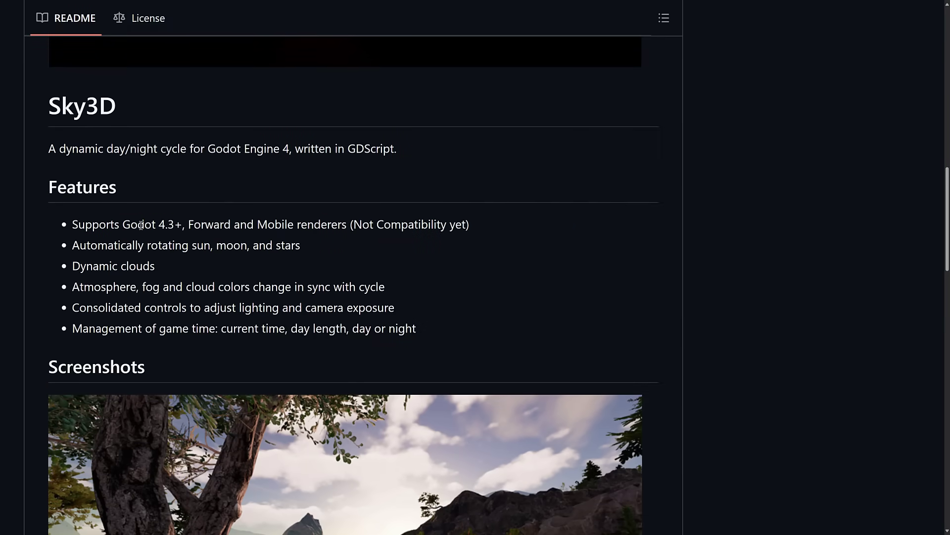
Step: Clear a stray text selection and copy the HTTPS clone URL again from the Code menu
drag(144, 225, 207, 225)
click(443, 243)
scroll(450, 247, down, 3)
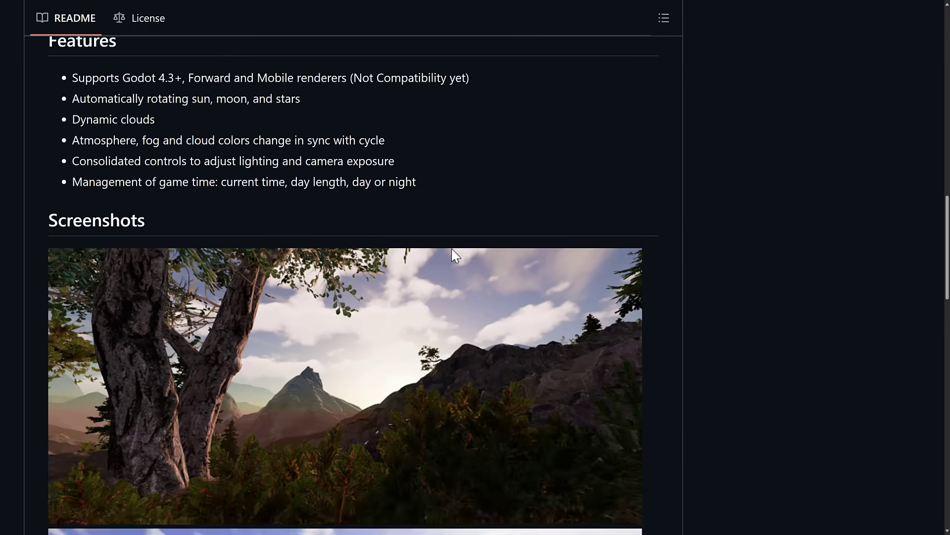
scroll(452, 249, up, 10)
scroll(451, 253, up, 8)
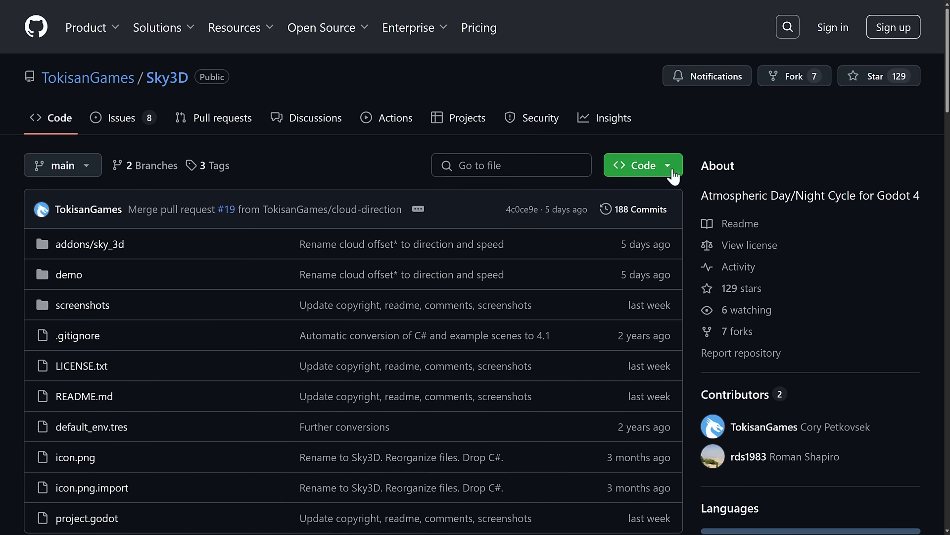
click(673, 171)
click(659, 266)
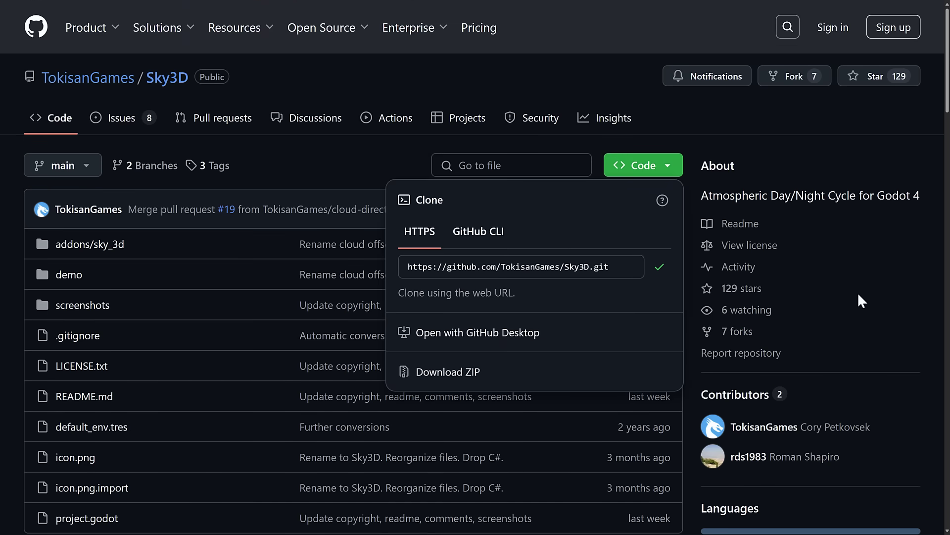
Step: In Command Prompt, git clone the pasted Sky3D URL into C:\temp
key(super)
text(cmd)
key(Return)
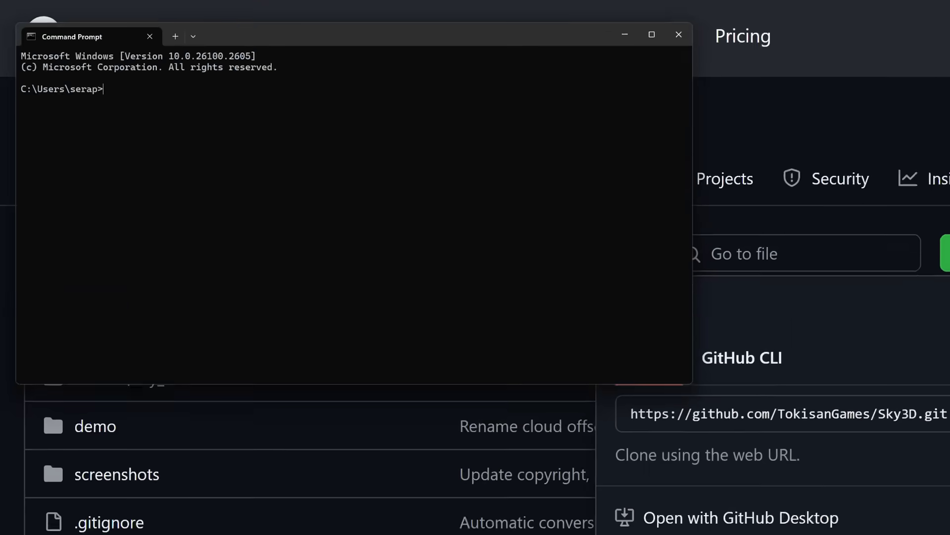
text(cd \temp  C:\temp>)
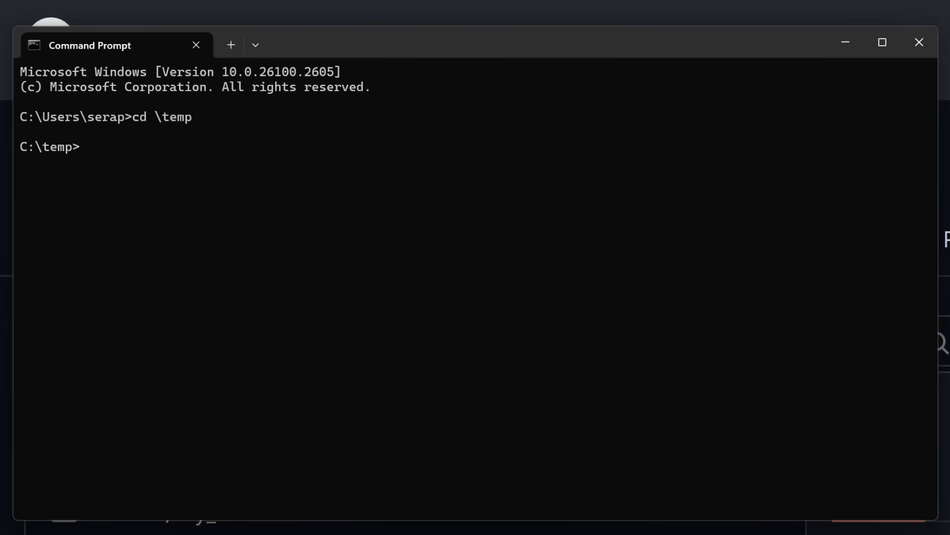
text(git clone)
key(ctrl+v)
key(Return)
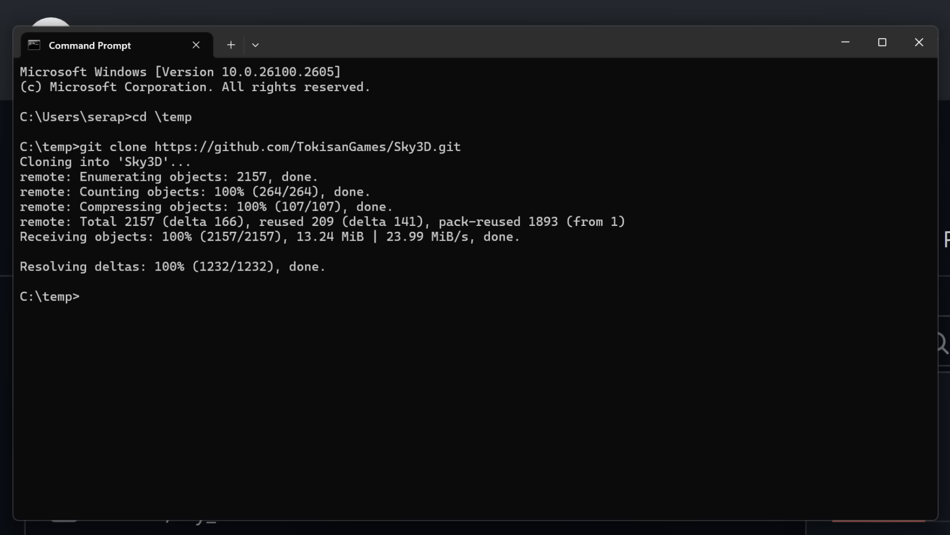
Step: List the Sky3D folder, then its addons folder, to confirm sky_3d is there
text(cd sk)
key(Tab)
key(Return)
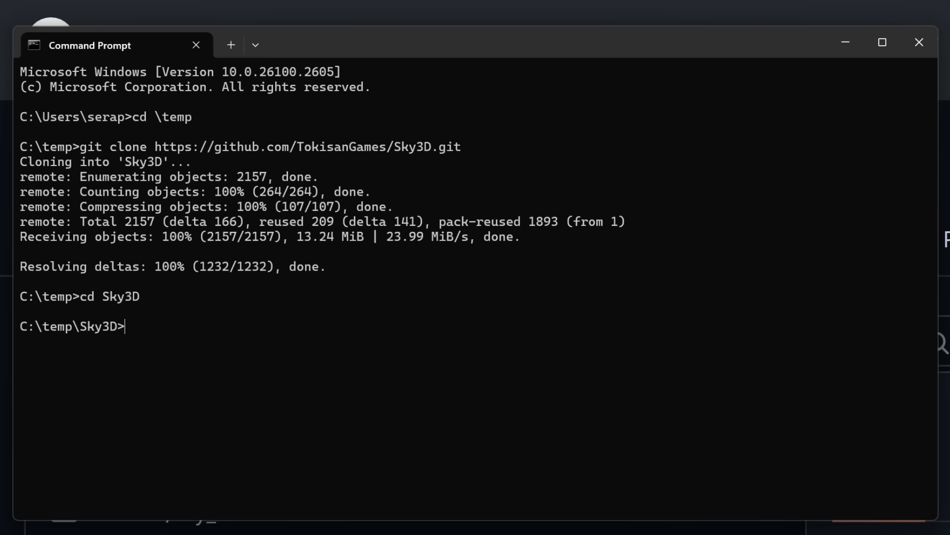
text(dir)
key(Return)
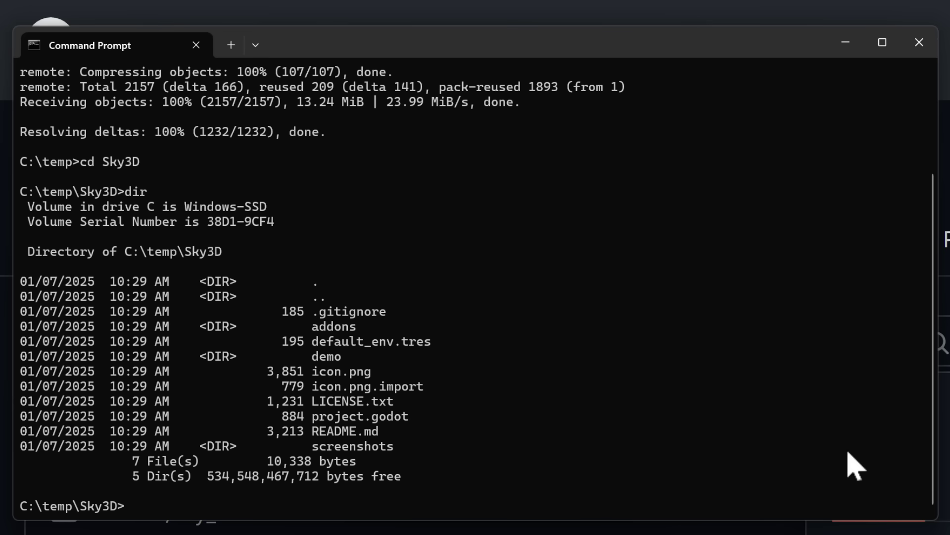
text(cd addons)
key(Return)
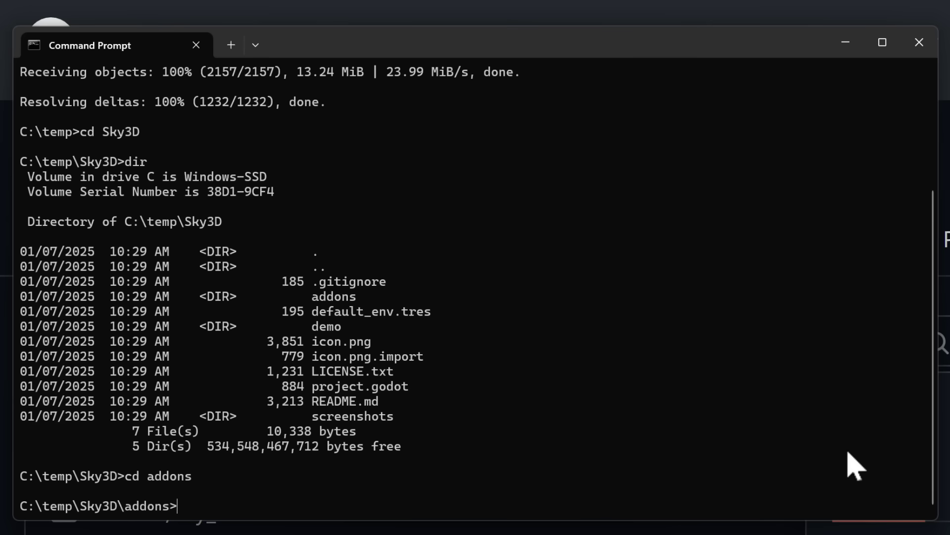
text(dir)
key(Return)
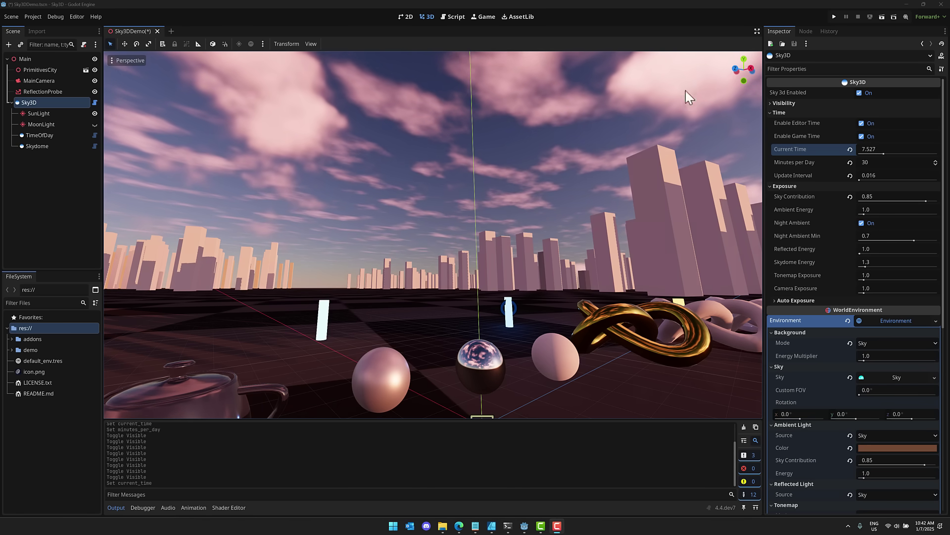
Step: Look over the Sky3D script code, then return to the demo scene's 3D view
click(455, 16)
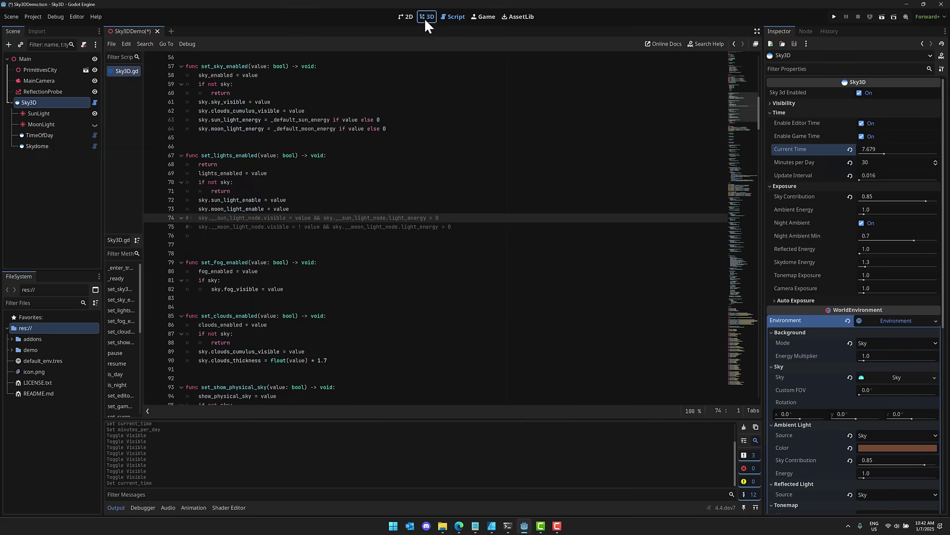
click(427, 16)
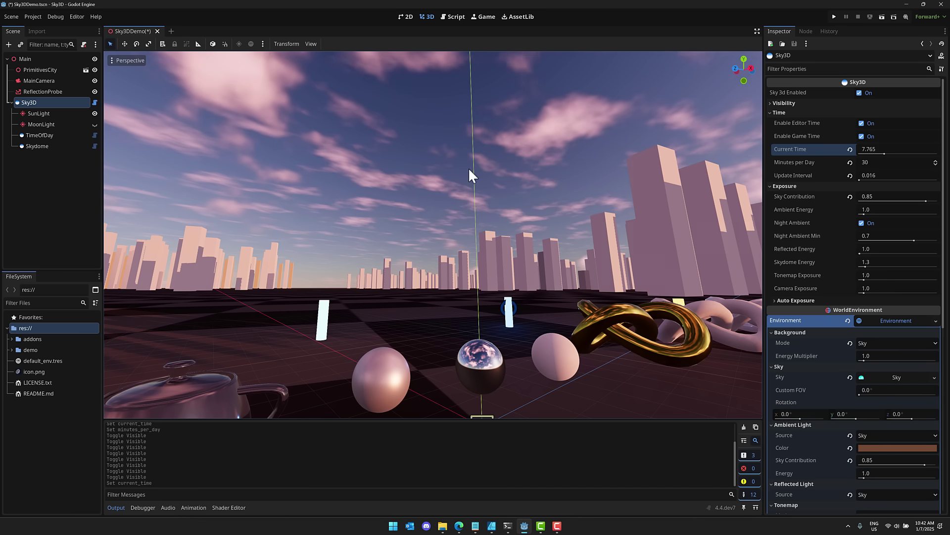
Step: Tilt the view up toward the sky and drag Current Time to about 9.2
right_drag(476, 176, 462, 210)
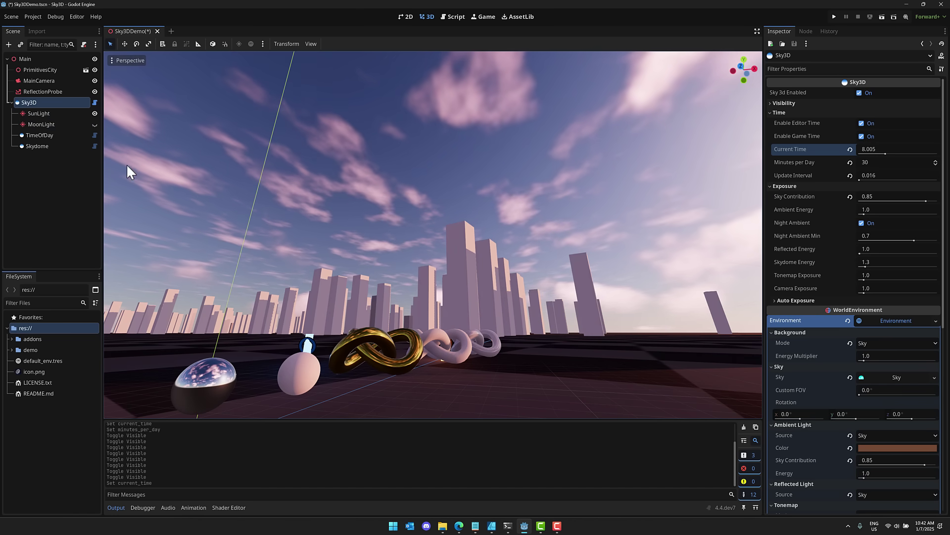
click(885, 153)
mouse_move(885, 154)
mouse_down()
mouse_move(912, 154)
mouse_move(875, 155)
mouse_move(934, 155)
mouse_move(869, 152)
mouse_up()
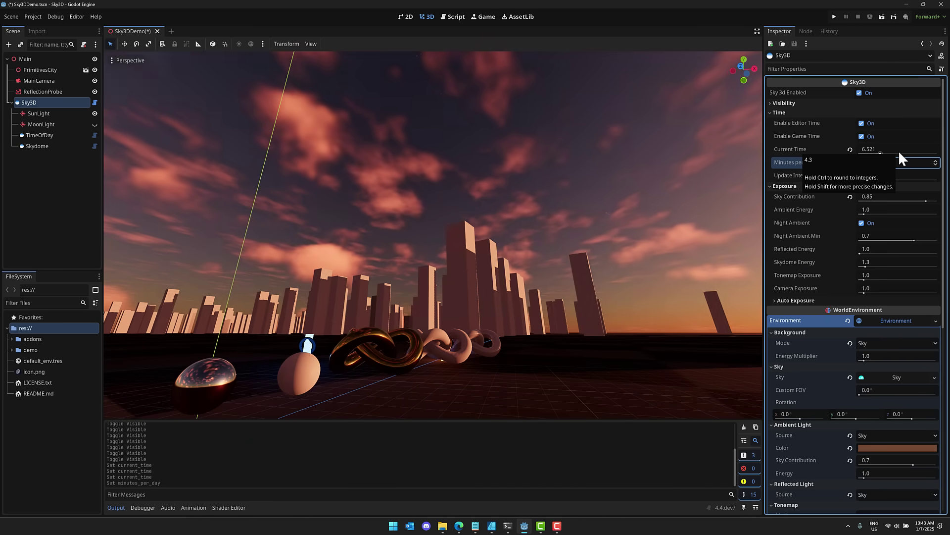
Step: Cut Minutes per Day to 1 and set Skydome Energy to 0.545
drag(898, 154, 881, 131)
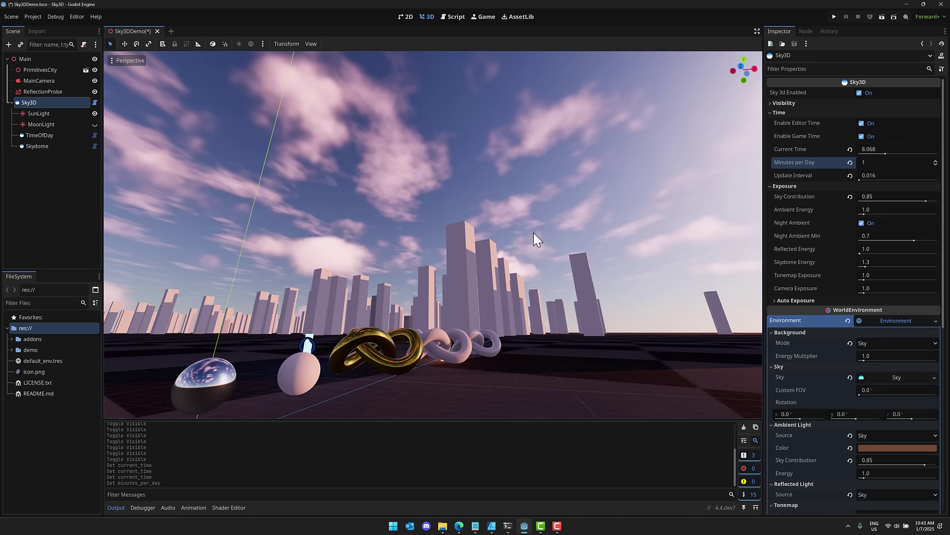
right_drag(536, 238, 446, 237)
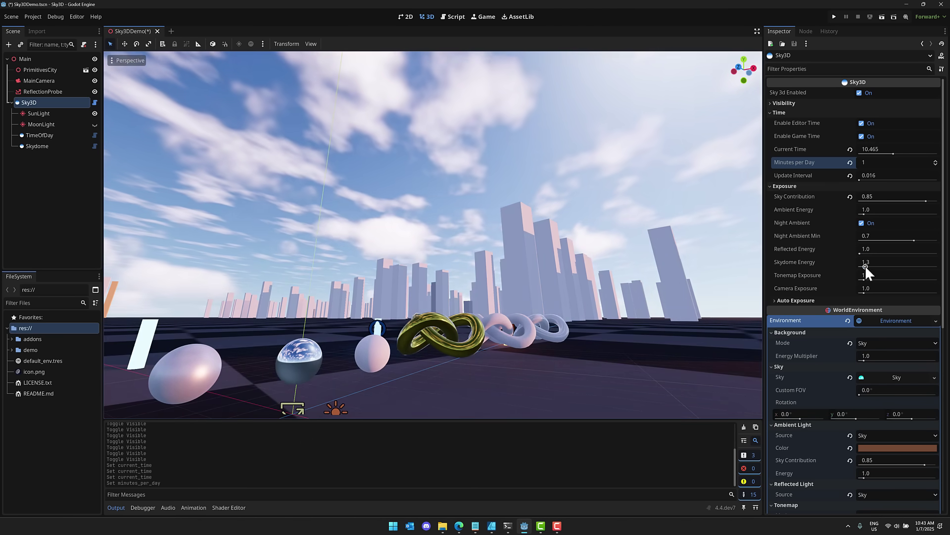
drag(865, 265, 860, 263)
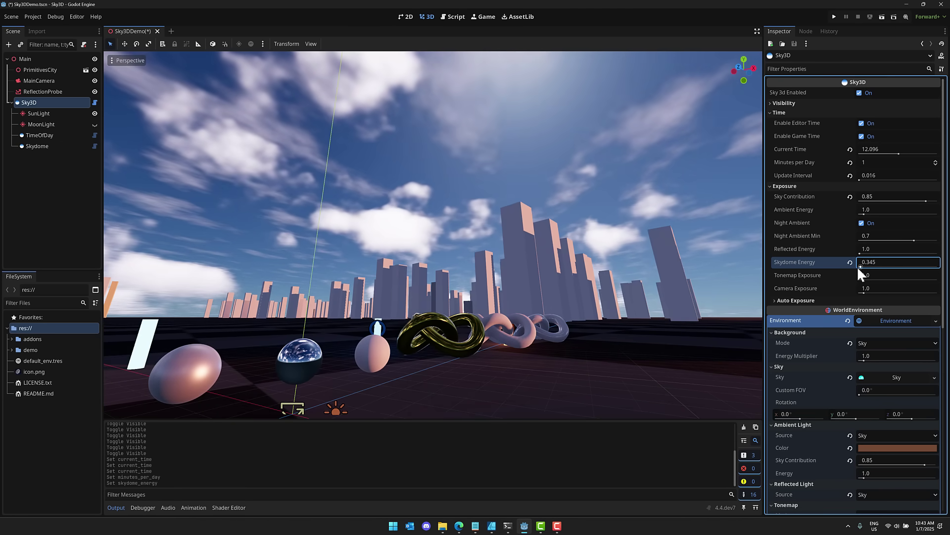
drag(858, 266, 859, 265)
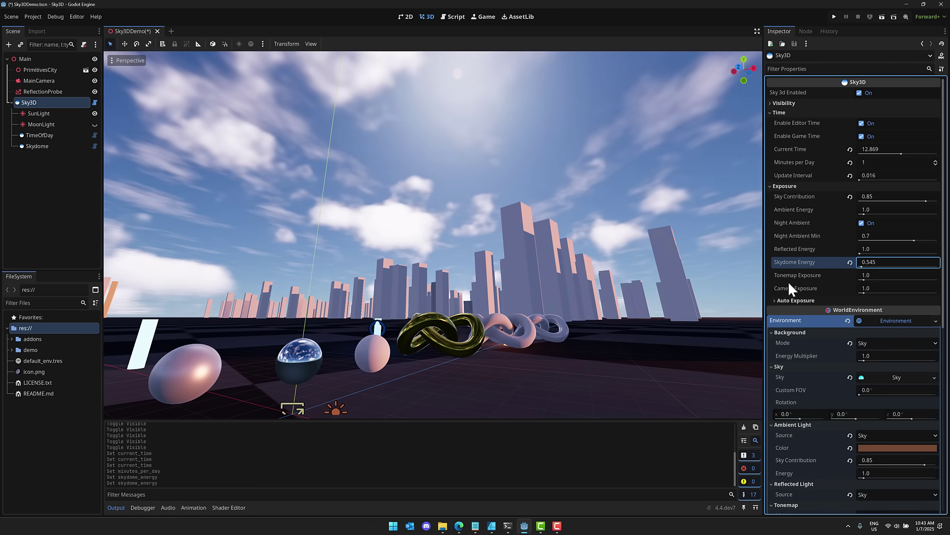
scroll(830, 358, down, 2)
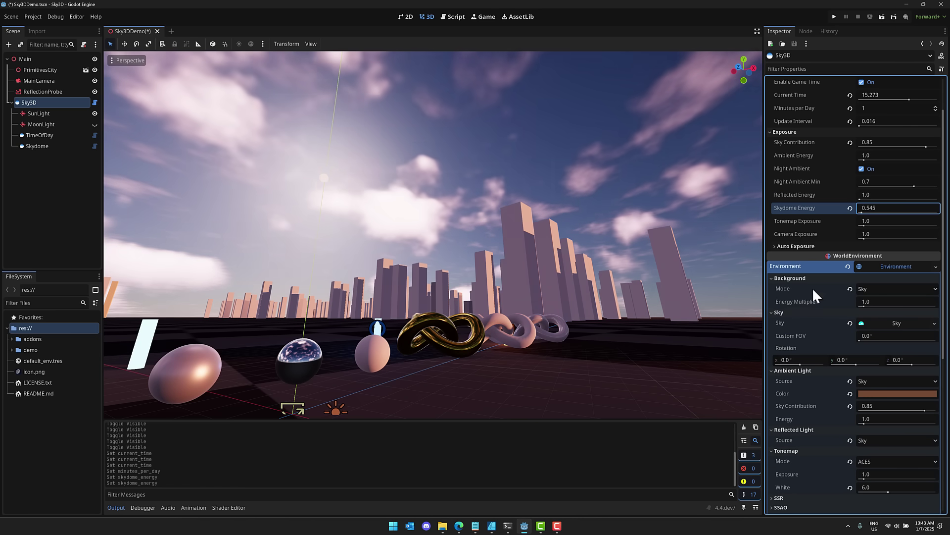
scroll(817, 227, up, 2)
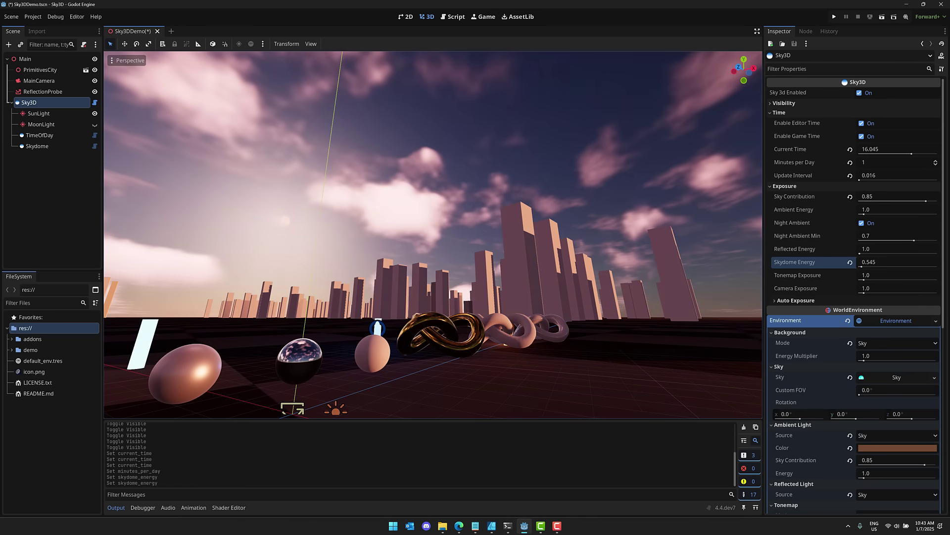
click(49, 115)
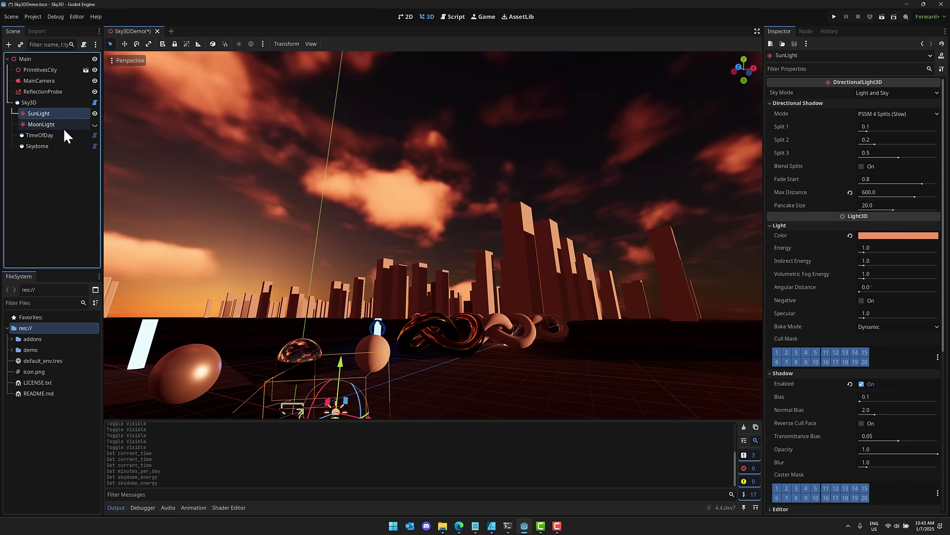
click(47, 125)
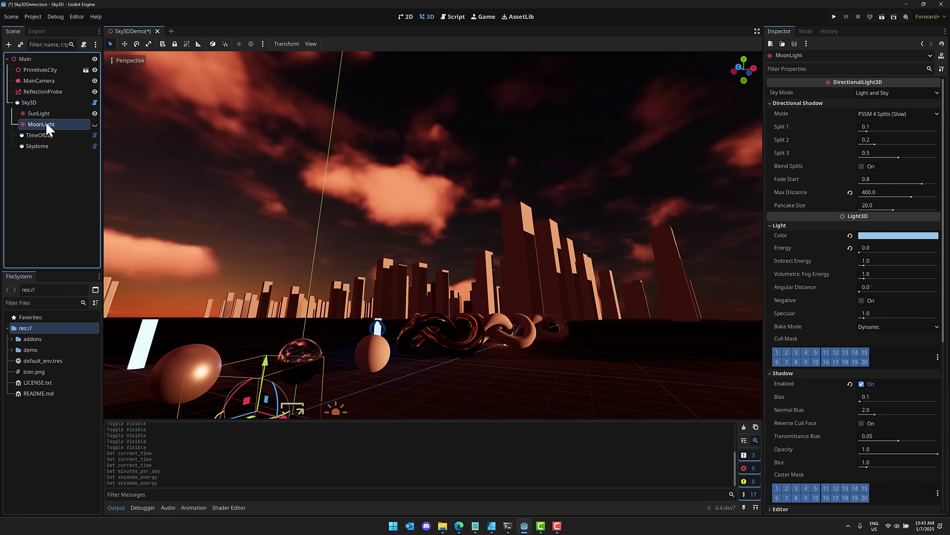
click(94, 113)
click(95, 124)
click(95, 125)
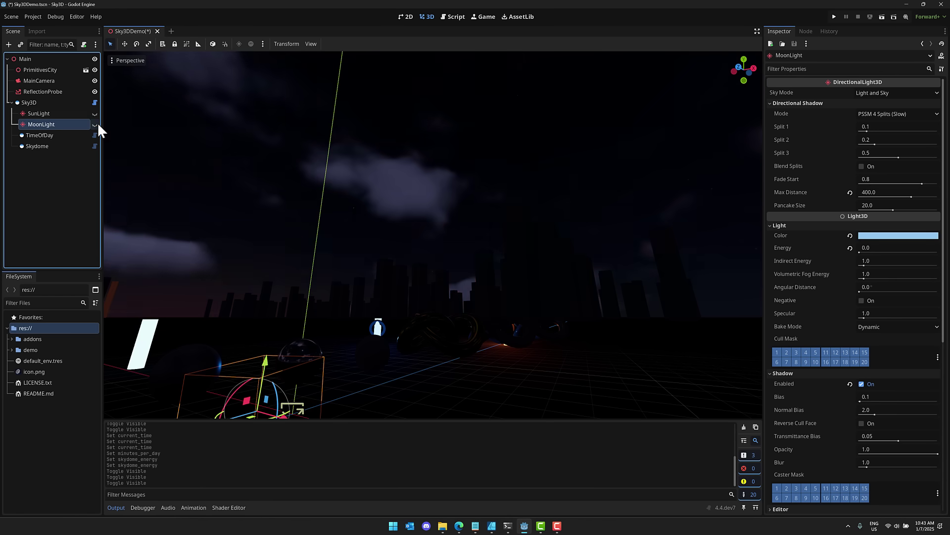
click(95, 113)
click(44, 134)
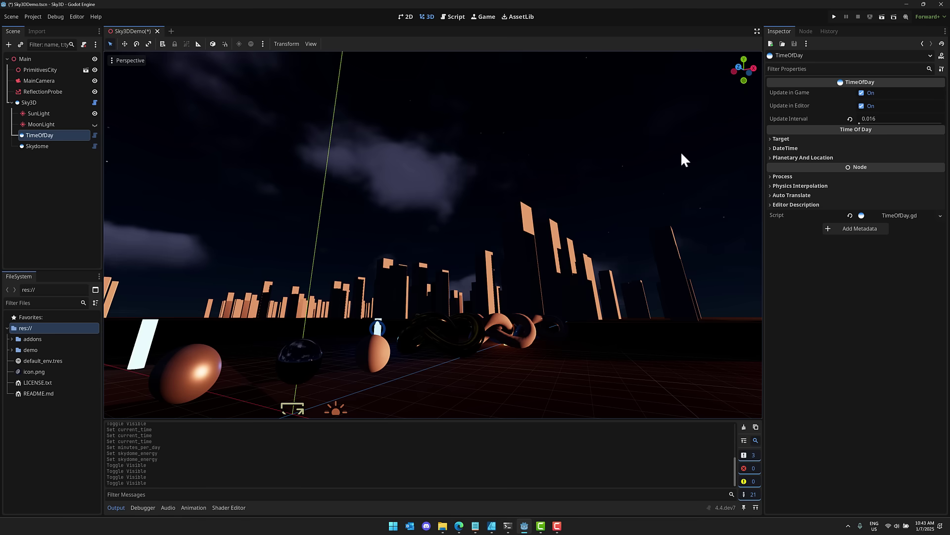
click(862, 105)
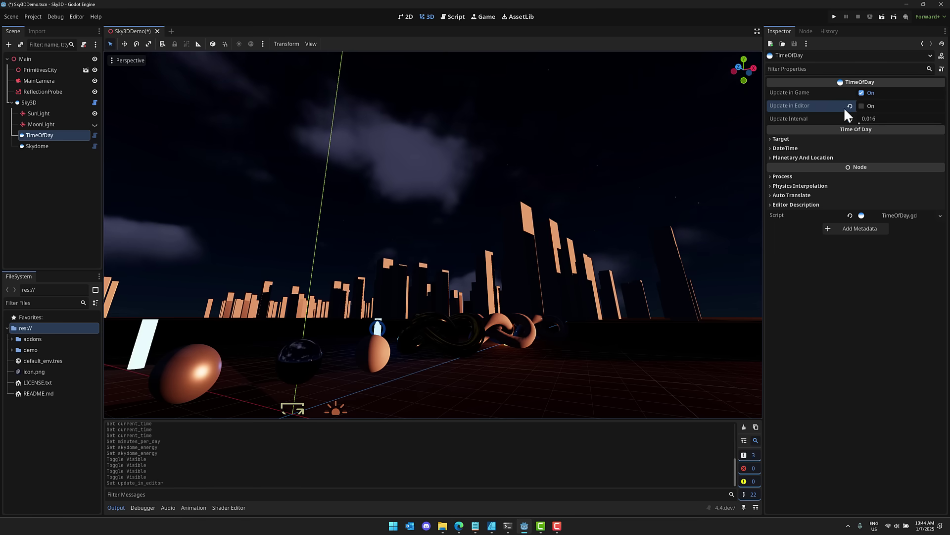
click(862, 106)
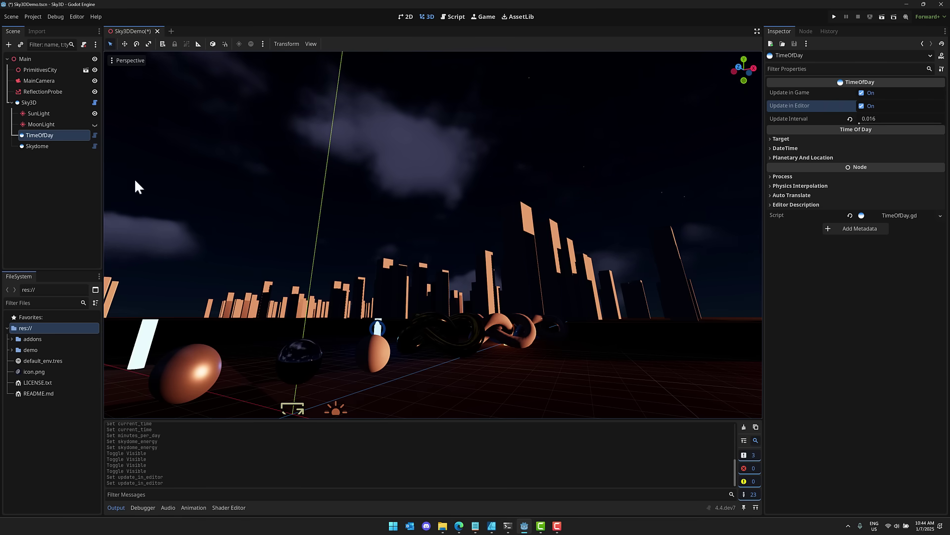
click(31, 103)
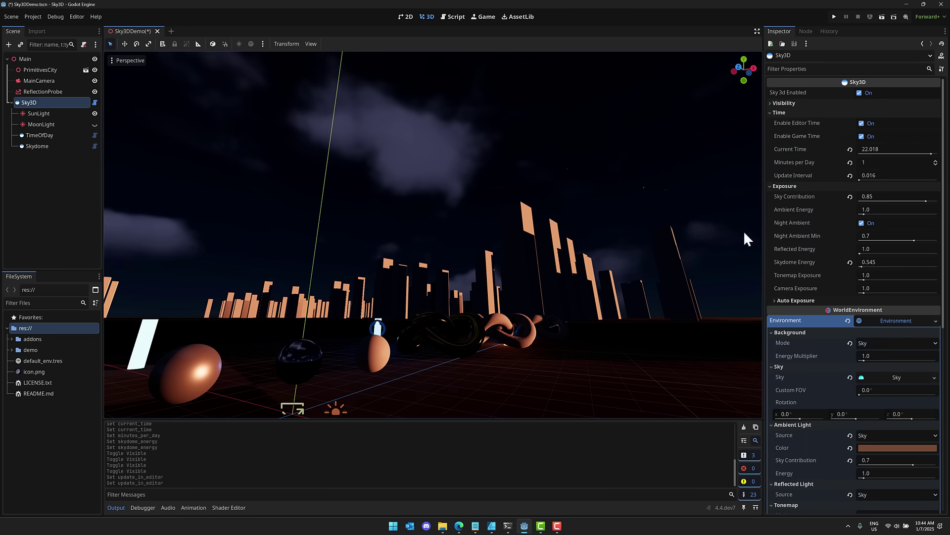
Step: Set Sky3D Current Time to 8.39 and Minutes per Day to 30
click(884, 153)
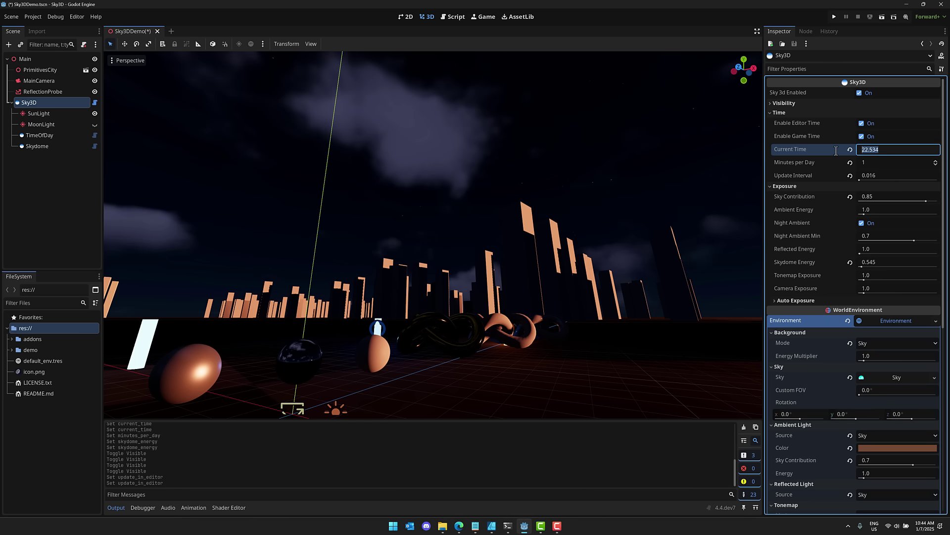
text(8.39)
key(Return)
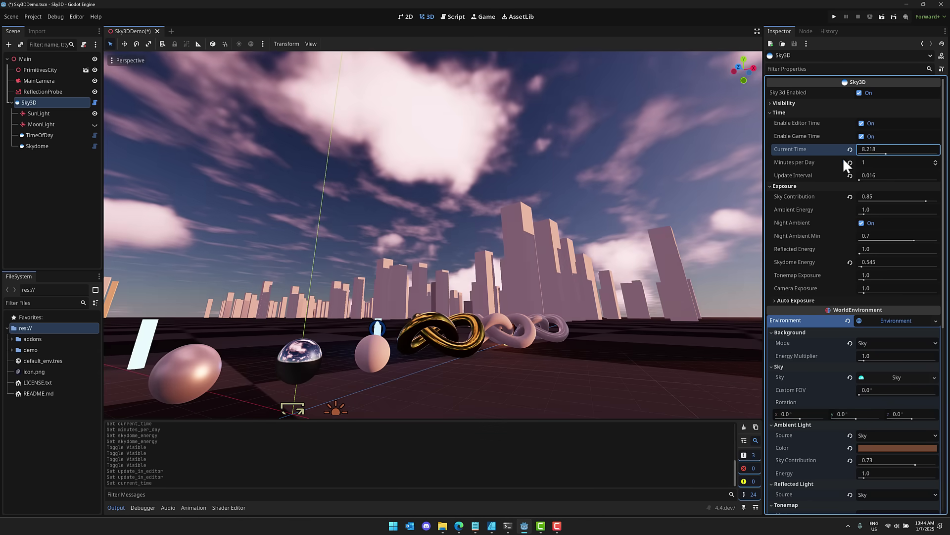
click(871, 162)
text(30)
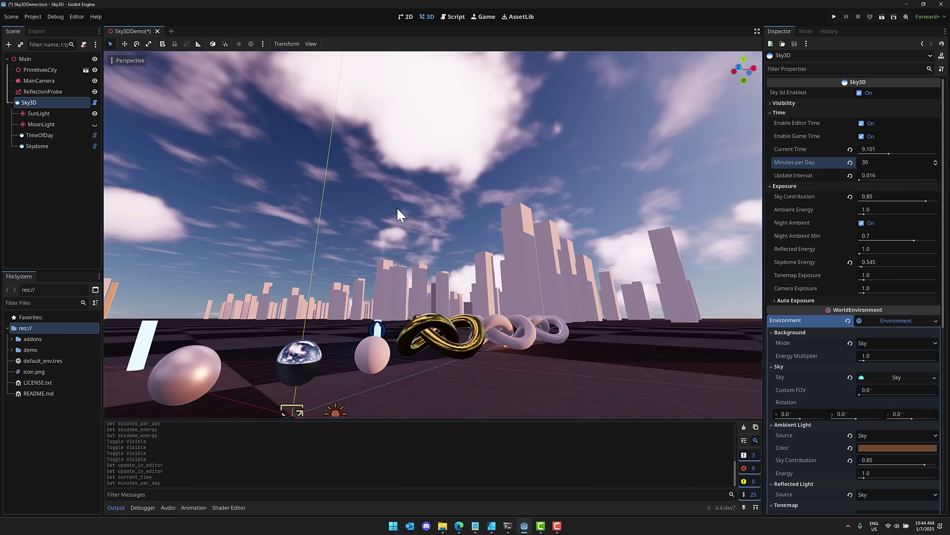
right_drag(396, 215, 397, 198)
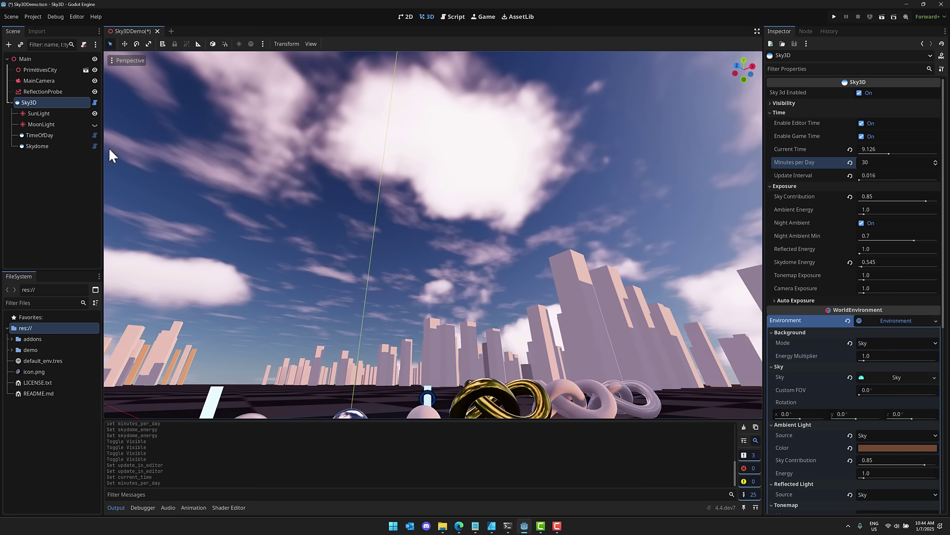
Step: Select Skydome, expand its Sun and Moon sections, and check the Sun and Moon Altitude values
click(43, 148)
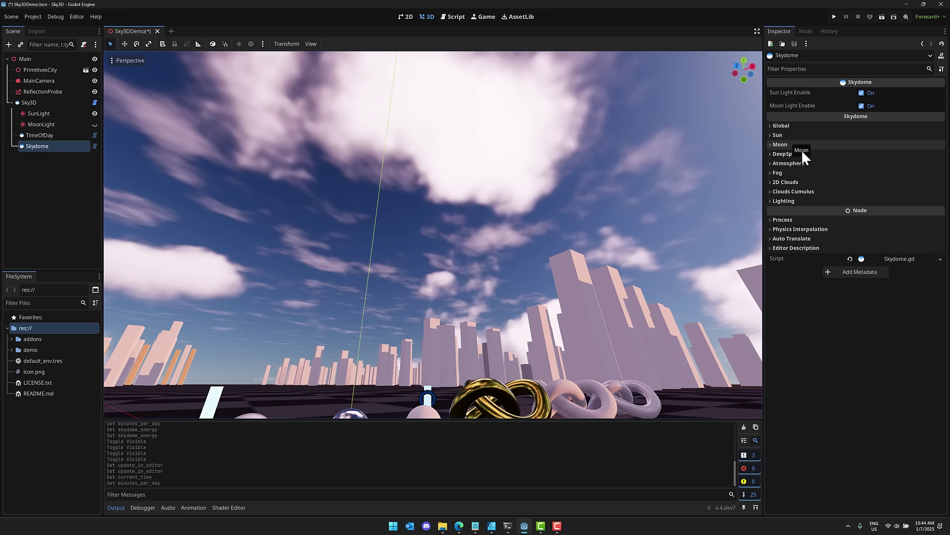
click(772, 144)
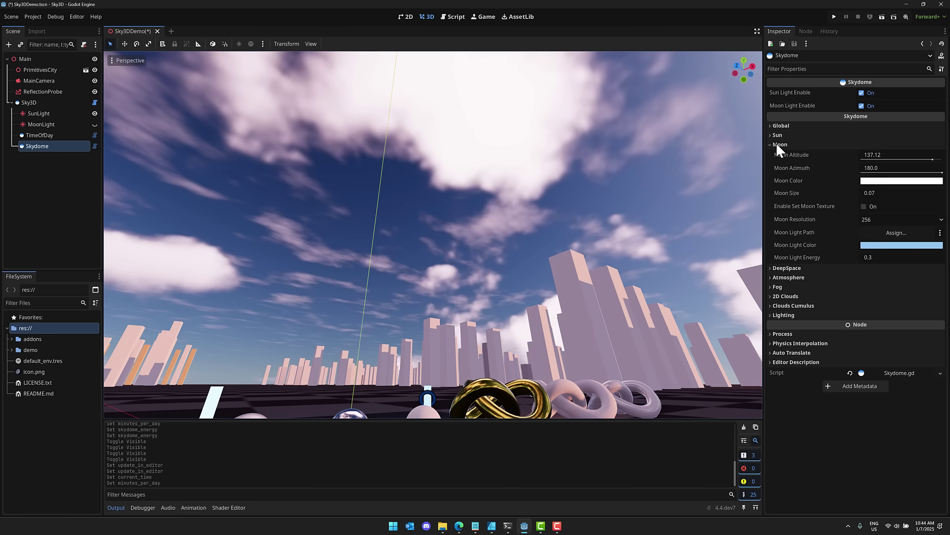
click(778, 134)
right_drag(700, 180, 541, 218)
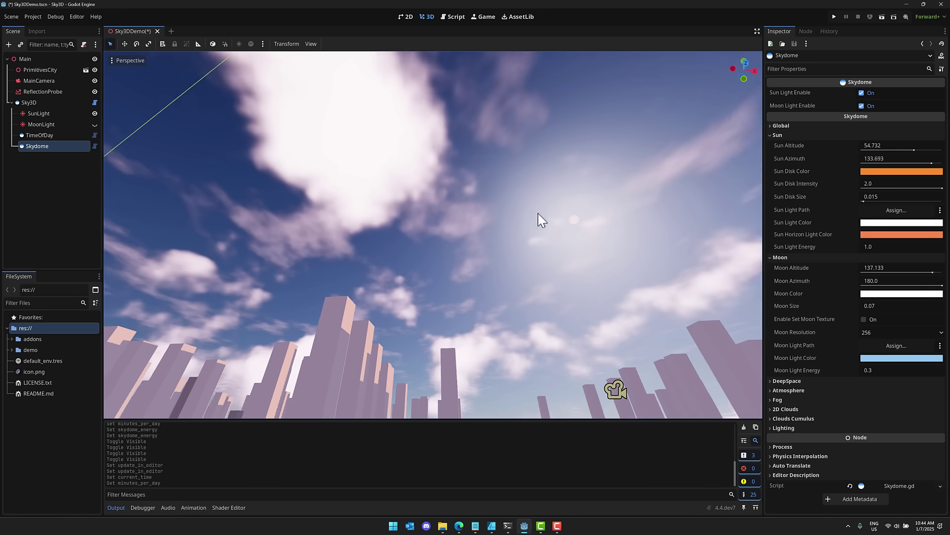
right_drag(346, 180, 347, 180)
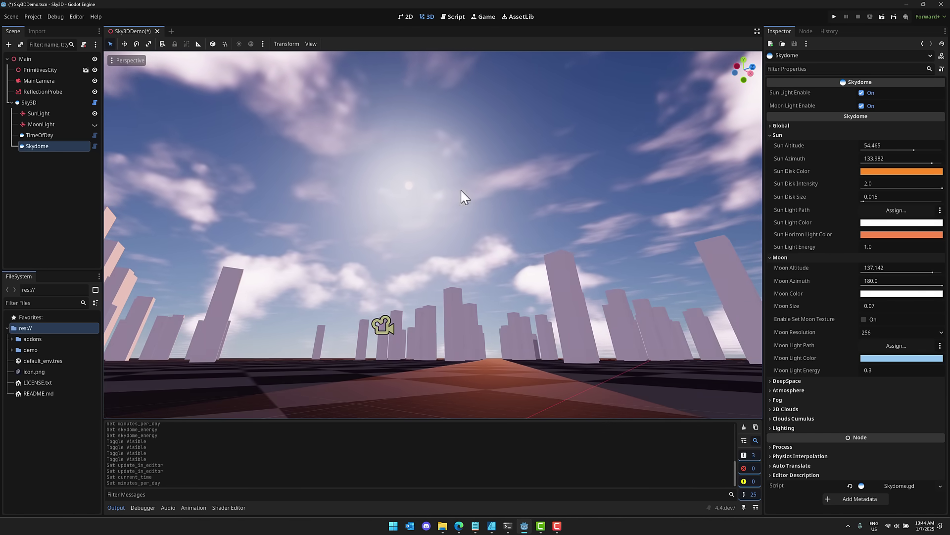
click(914, 150)
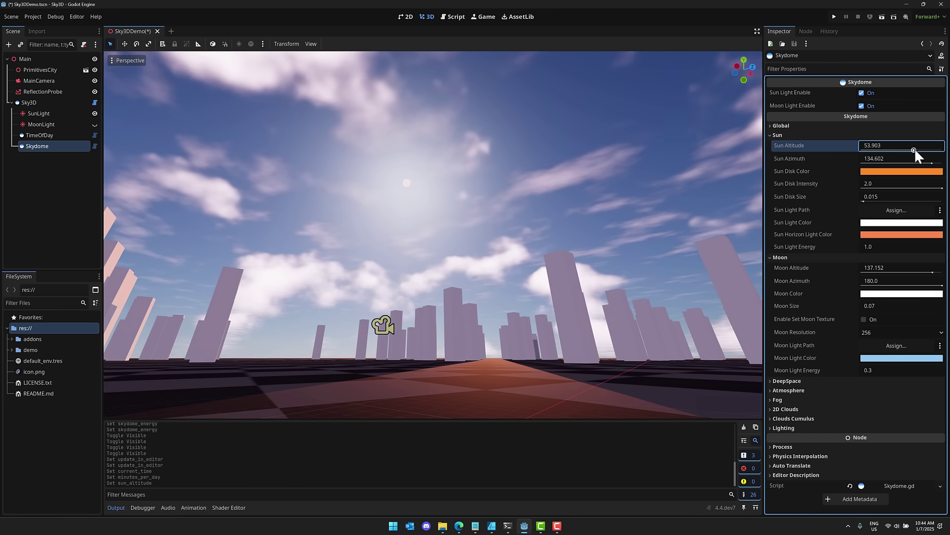
click(780, 257)
click(792, 258)
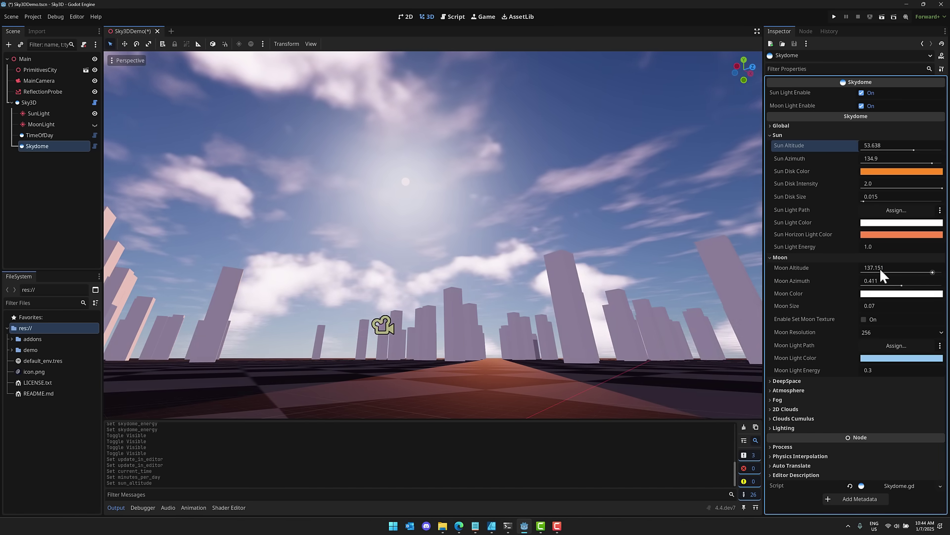
click(929, 271)
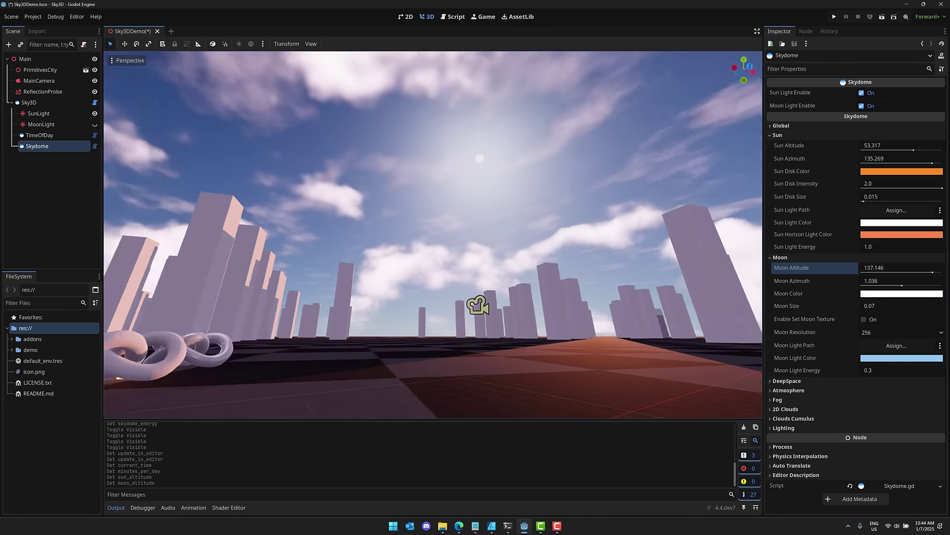
right_drag(433, 235, 573, 242)
key(w)
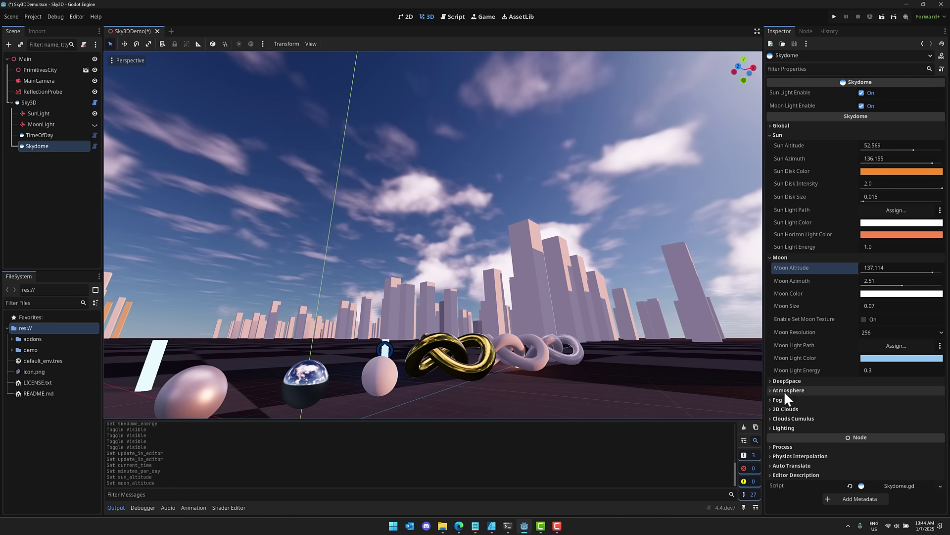
Step: Expand 2D Clouds and set Clouds Thickness to 5
click(782, 409)
scroll(797, 393, down, 5)
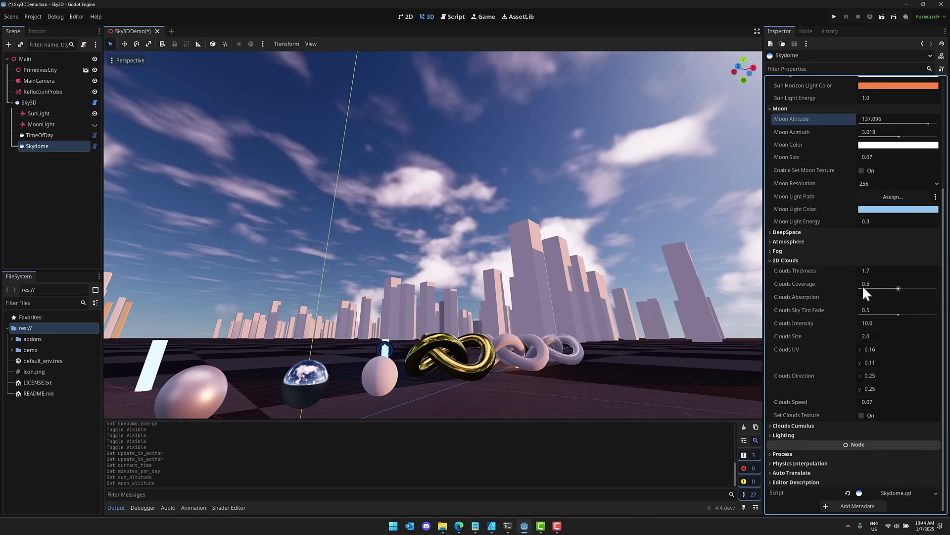
click(868, 272)
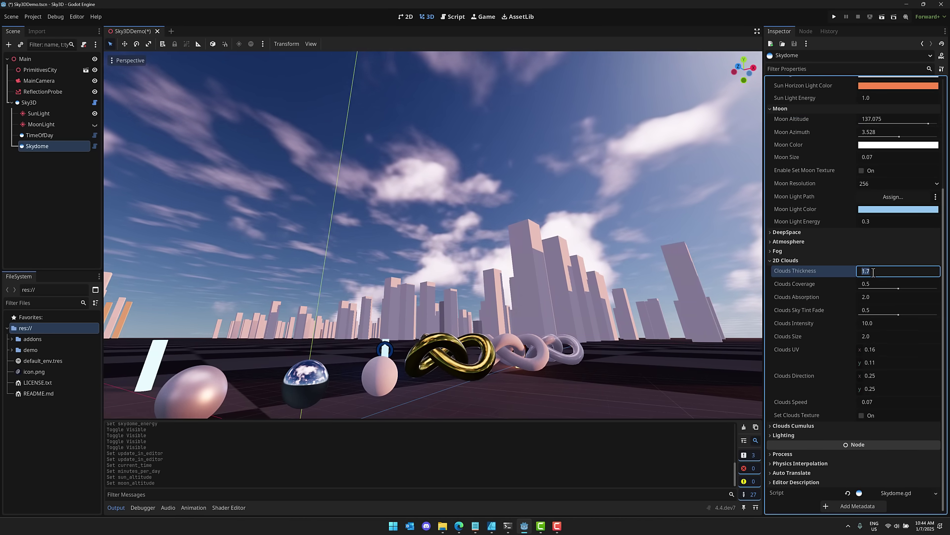
text(5)
key(Return)
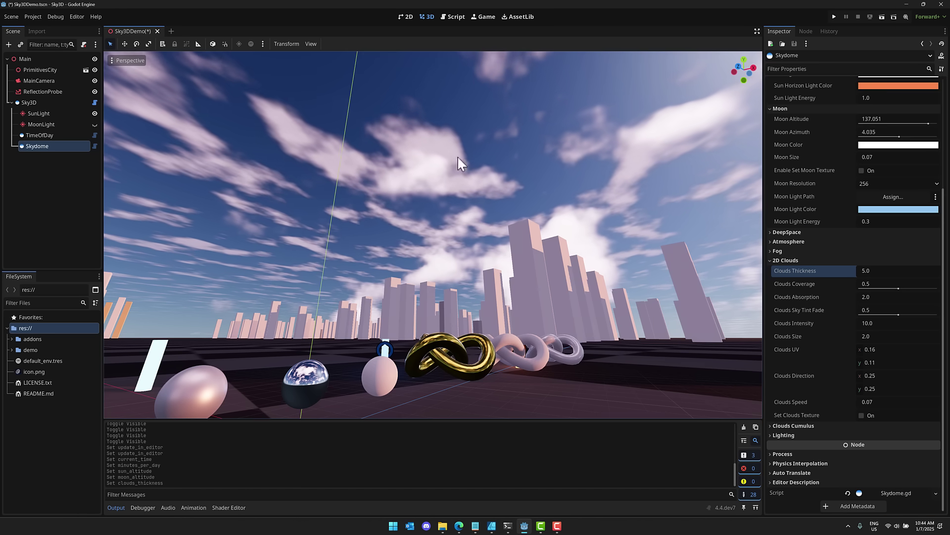
Step: Expand Clouds Cumulus and raise Clouds Cumulus Coverage to 0.67
click(783, 426)
scroll(824, 386, down, 4)
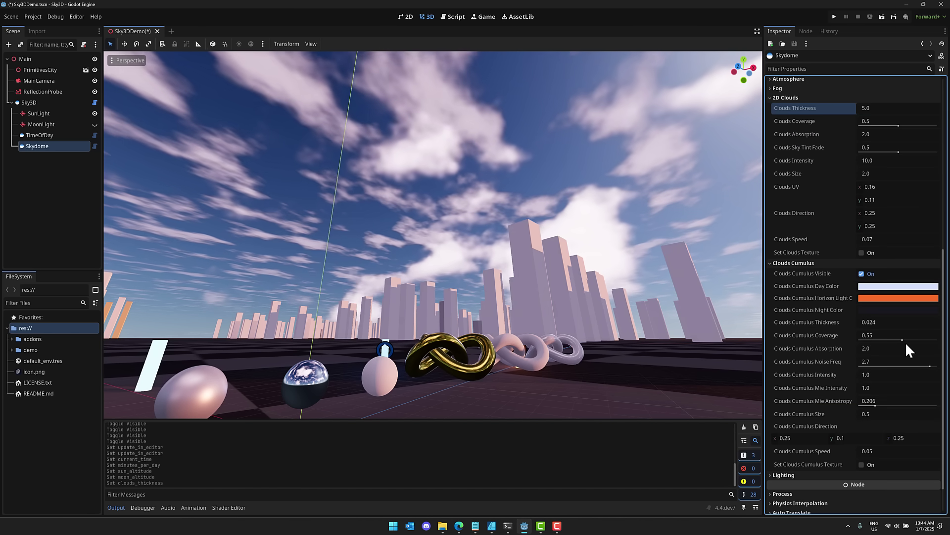
mouse_move(902, 340)
mouse_down()
mouse_move(893, 338)
mouse_move(907, 340)
mouse_up()
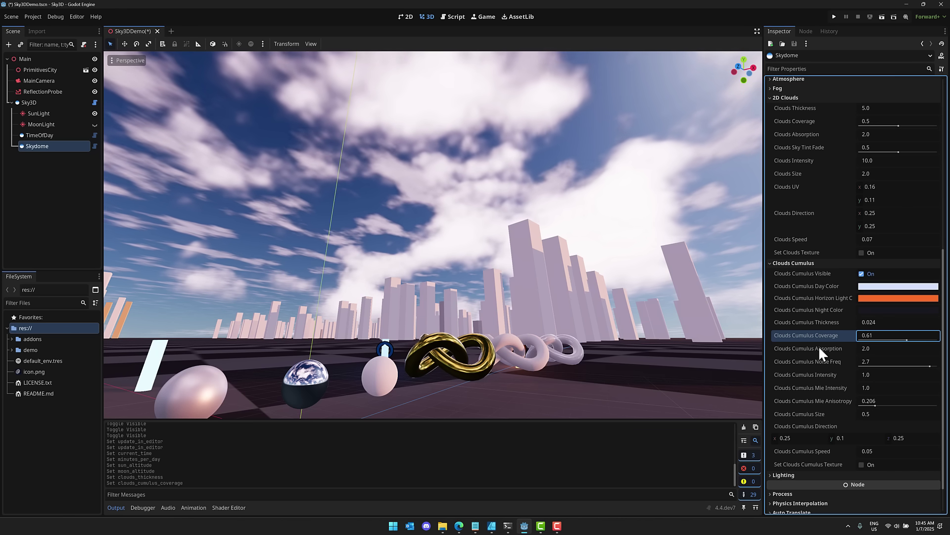
drag(908, 338, 913, 337)
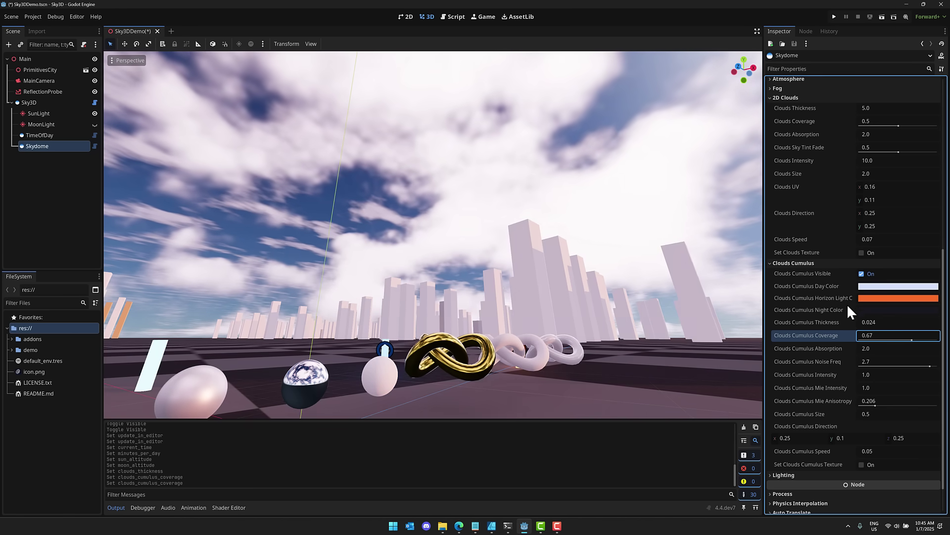
scroll(823, 387, up, 5)
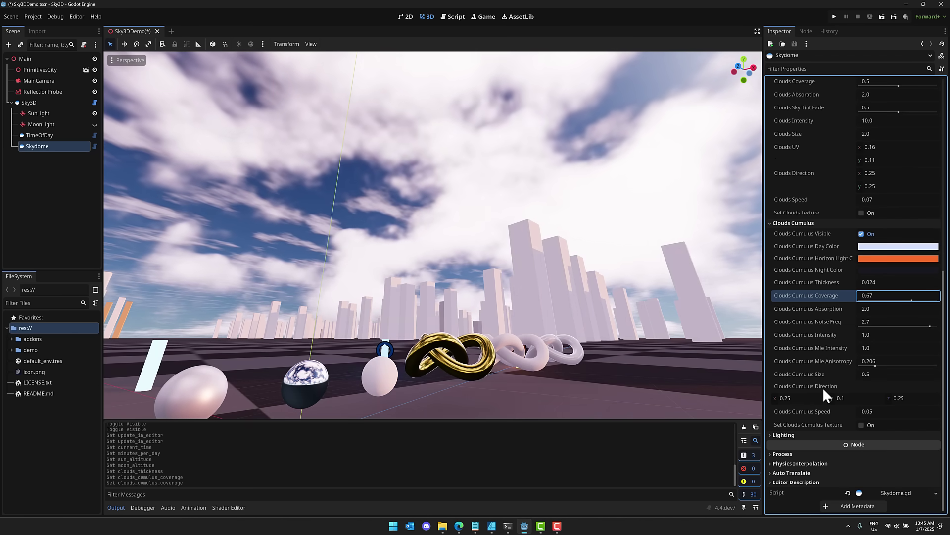
Step: Expand the Skydome's DeepSpace settings
scroll(798, 326, up, 2)
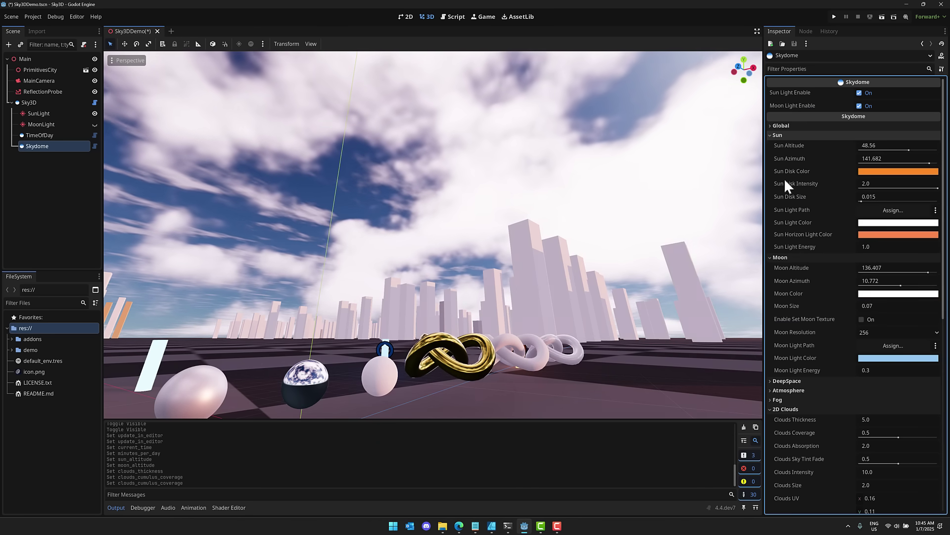
scroll(781, 237, down, 3)
click(792, 272)
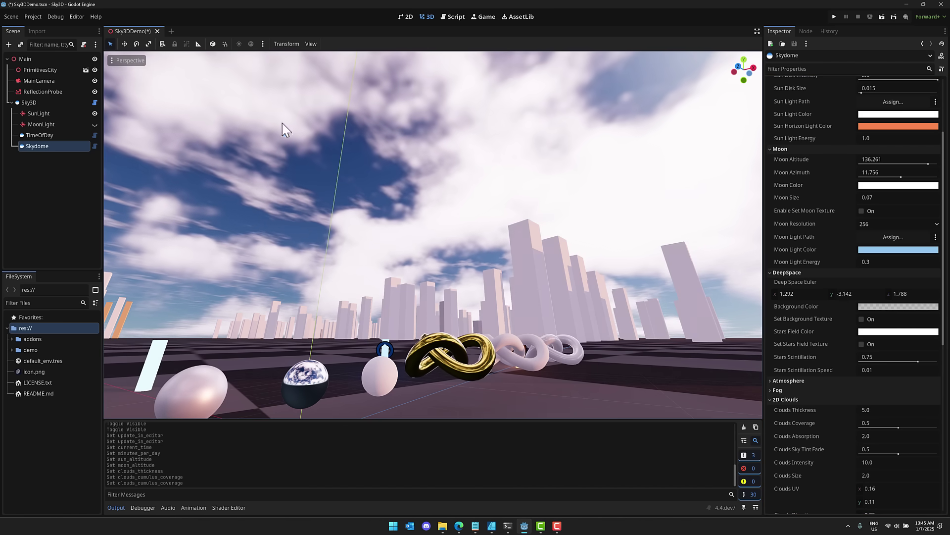
scroll(856, 334, down, 2)
scroll(856, 335, down, 2)
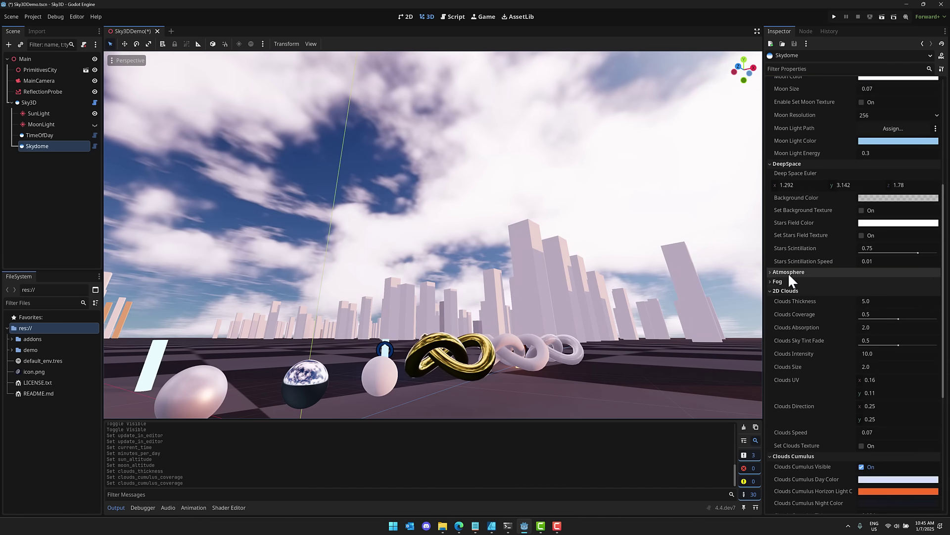
Step: Expand the Atmosphere and Fog sections, then select the TimeOfDay node
click(788, 272)
scroll(806, 346, down, 2)
scroll(806, 346, down, 2)
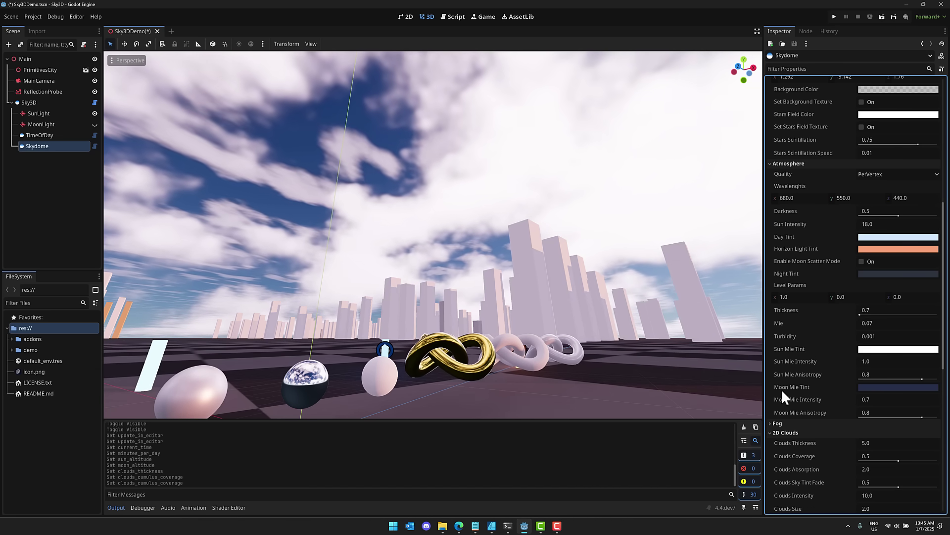
scroll(810, 391, down, 2)
click(777, 369)
scroll(792, 382, down, 6)
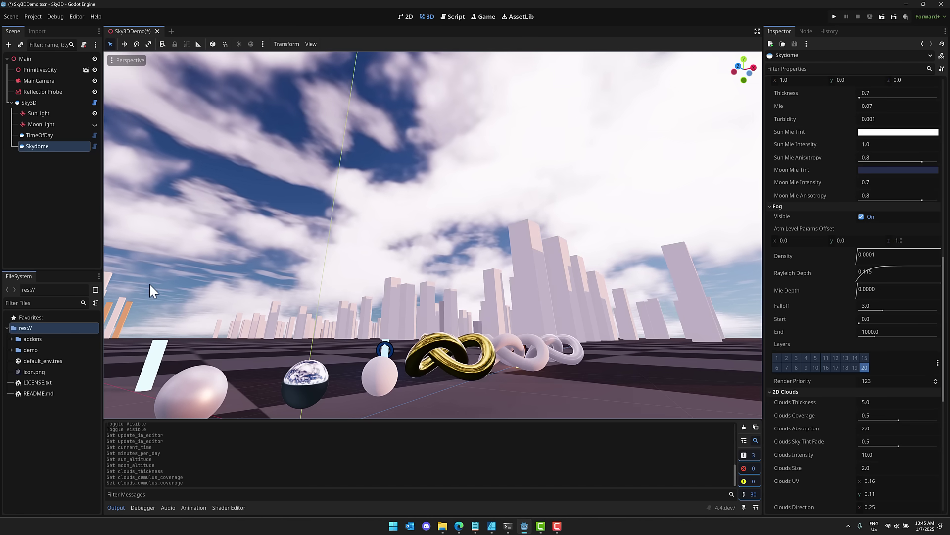
click(45, 135)
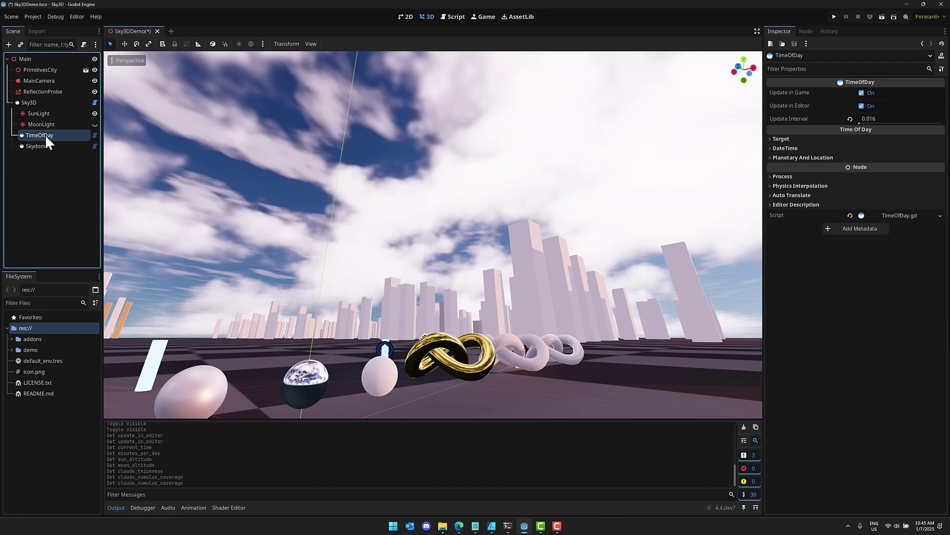
Step: Toggle TimeOfDay's Update in Game and Update in Editor, leave both on, then select SunLight and Sky3D
click(863, 93)
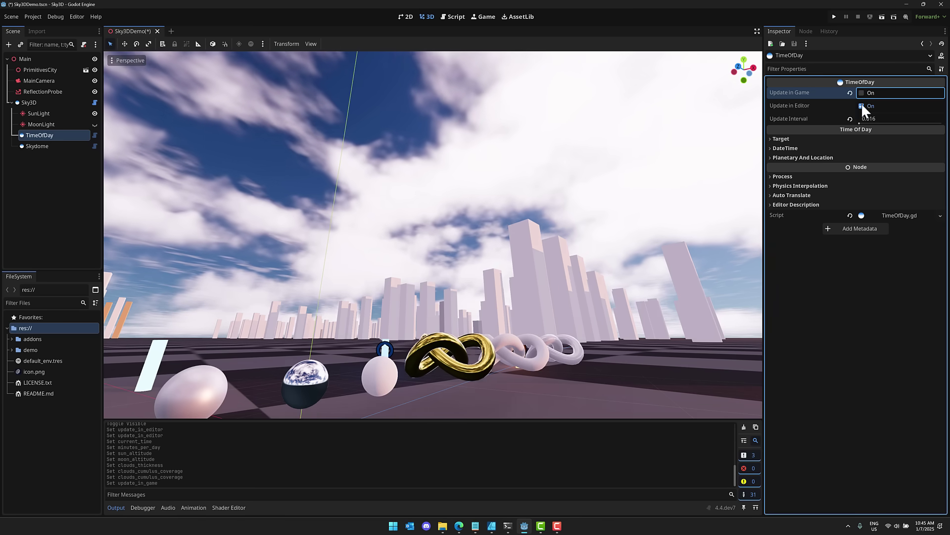
click(861, 103)
click(862, 92)
click(863, 102)
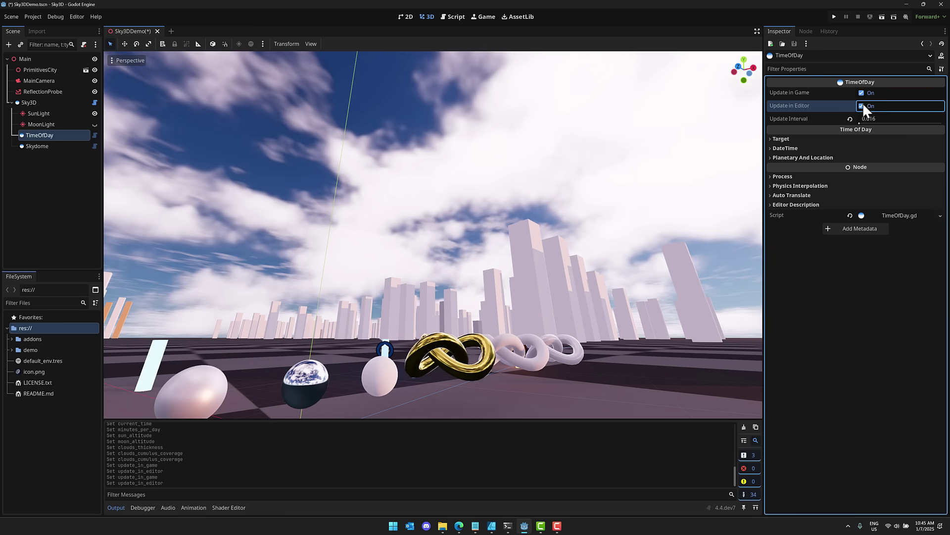
click(862, 94)
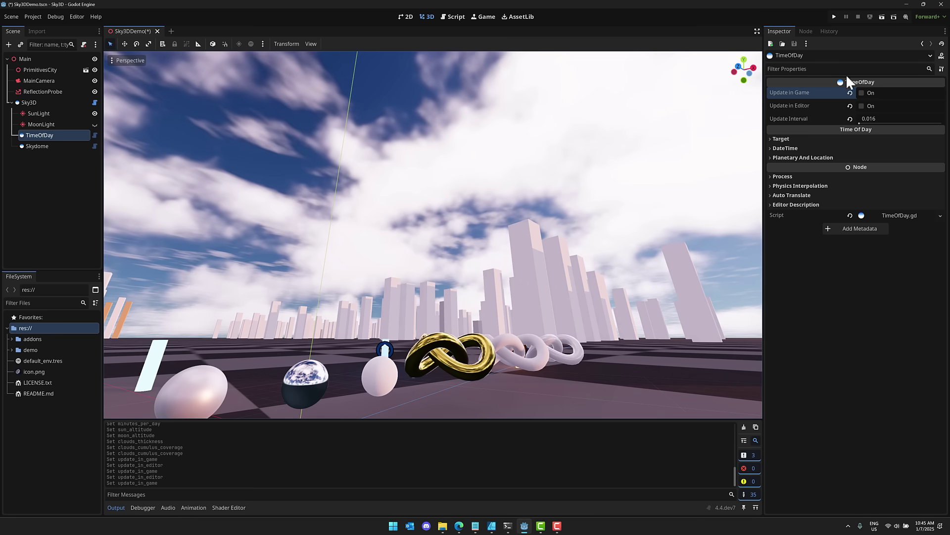
click(862, 92)
click(862, 105)
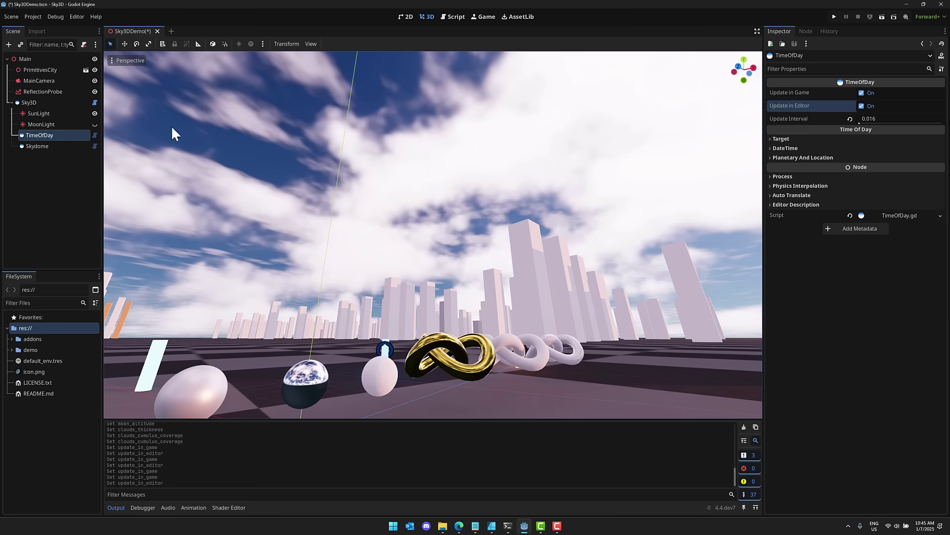
click(48, 112)
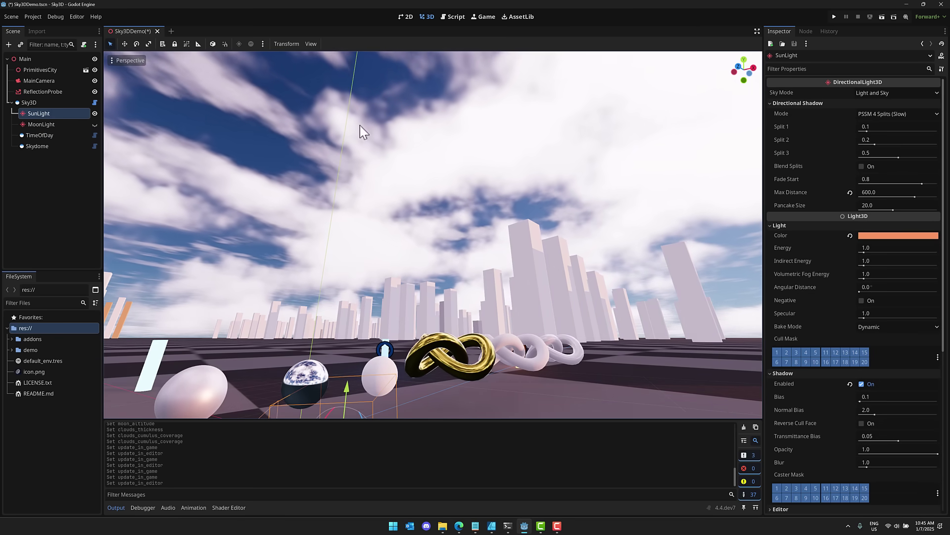
click(58, 104)
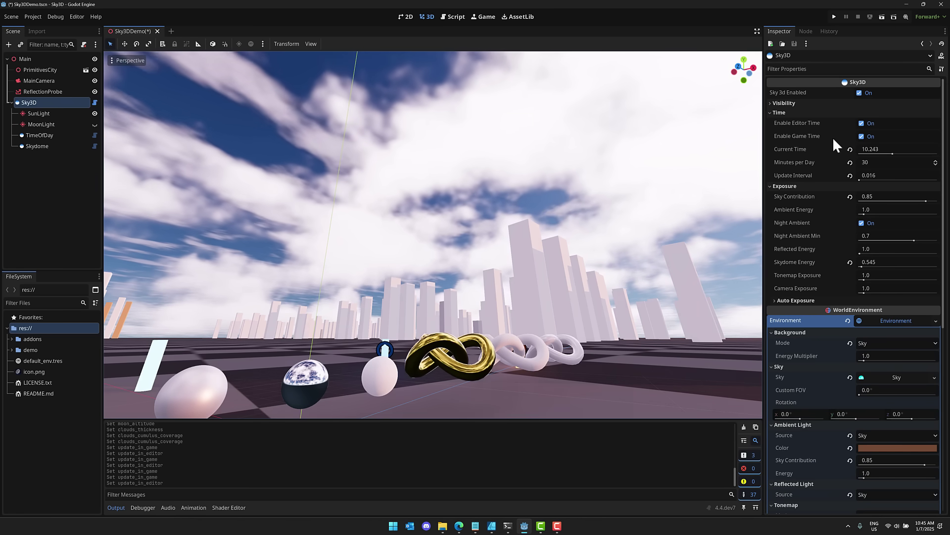
Step: Restart the editor and game time clocks and set Minutes per Day to 1
click(862, 133)
click(863, 124)
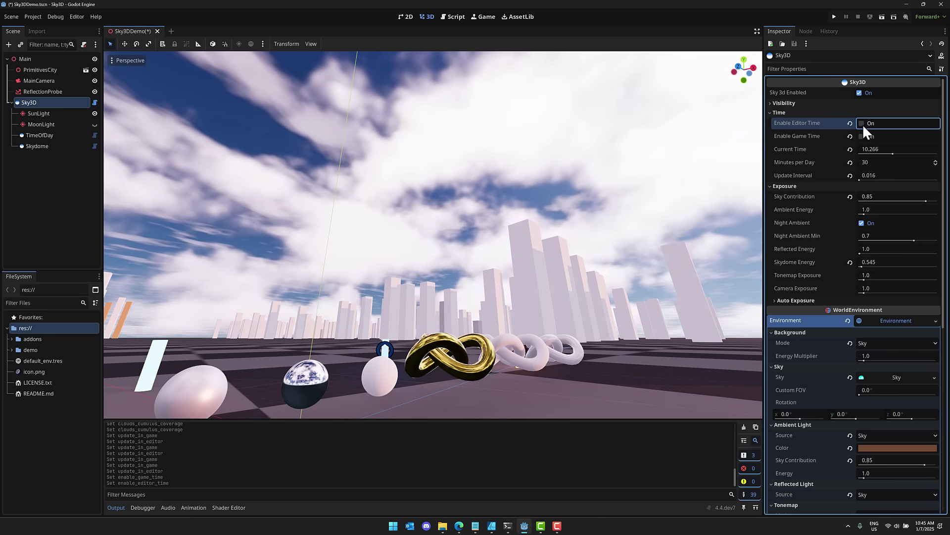
right_drag(541, 293, 556, 177)
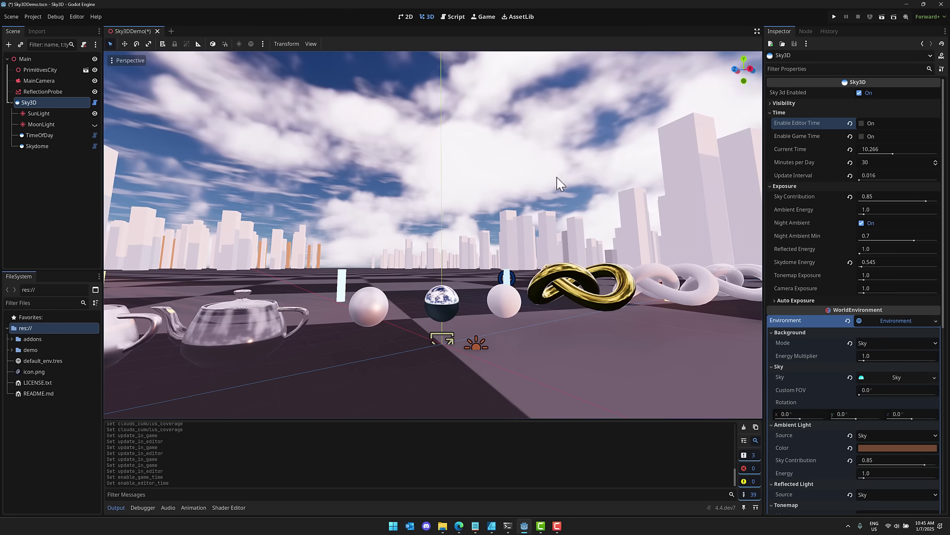
click(861, 137)
click(861, 123)
click(875, 161)
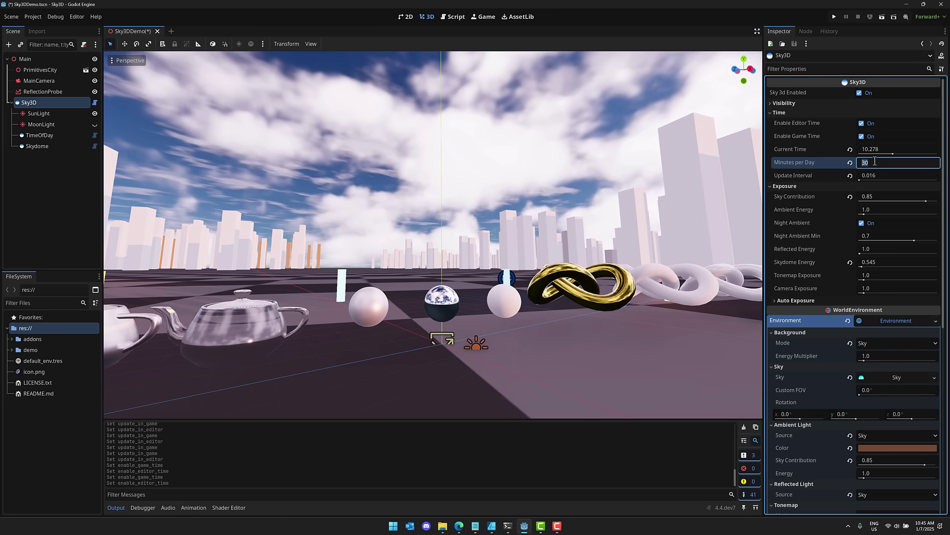
text(1)
key(Return)
Step: Drag Current Time forward to a red sunset over the buildings and teapots
right_drag(551, 189, 490, 144)
right_drag(590, 206, 615, 206)
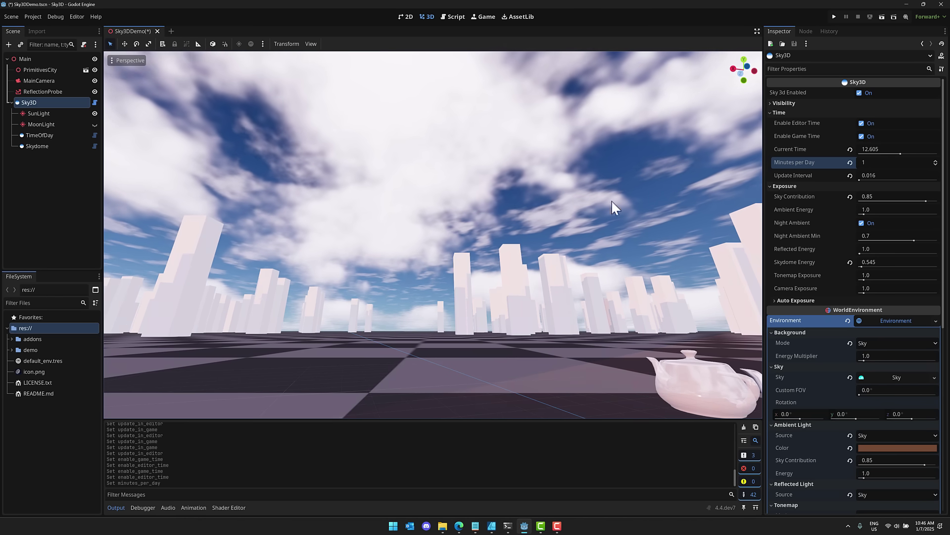
click(904, 153)
mouse_move(904, 152)
mouse_down()
mouse_move(920, 152)
mouse_move(909, 153)
mouse_up()
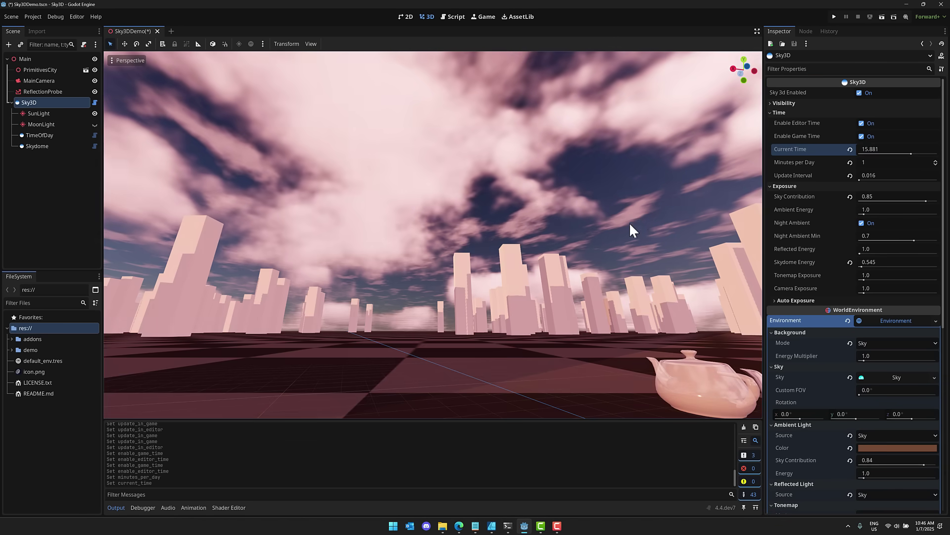
right_drag(628, 222, 480, 198)
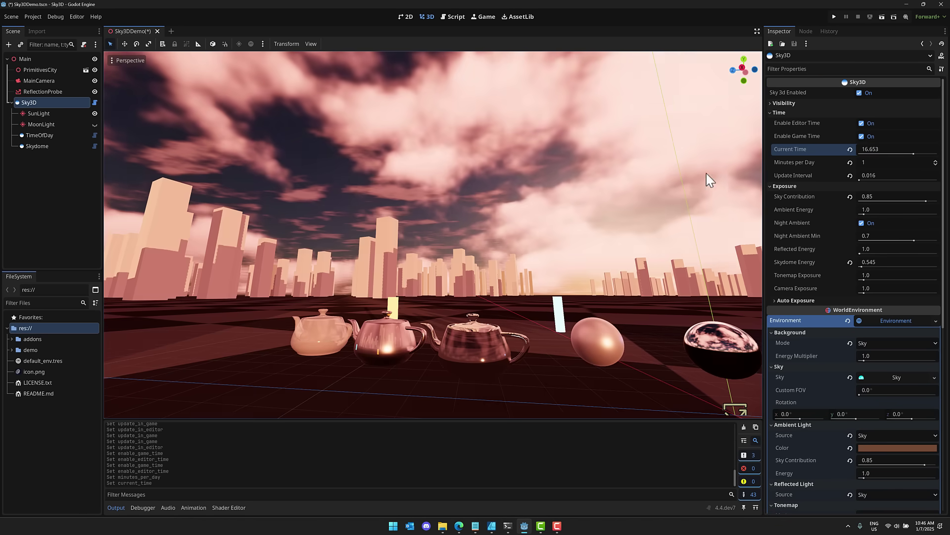
Step: Stop both the editor and game time clocks, then return to the Sky3D GitHub page
click(861, 123)
click(861, 136)
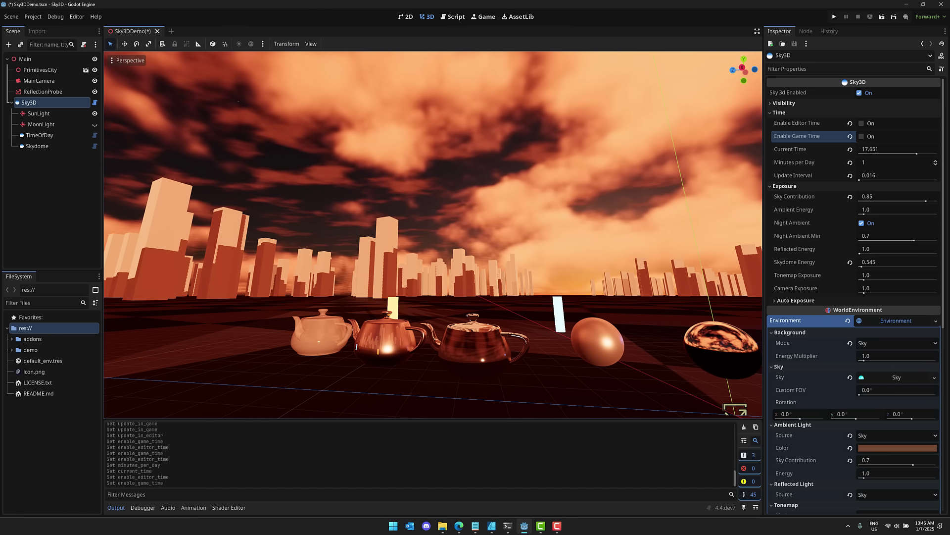
key(alt+Tab)
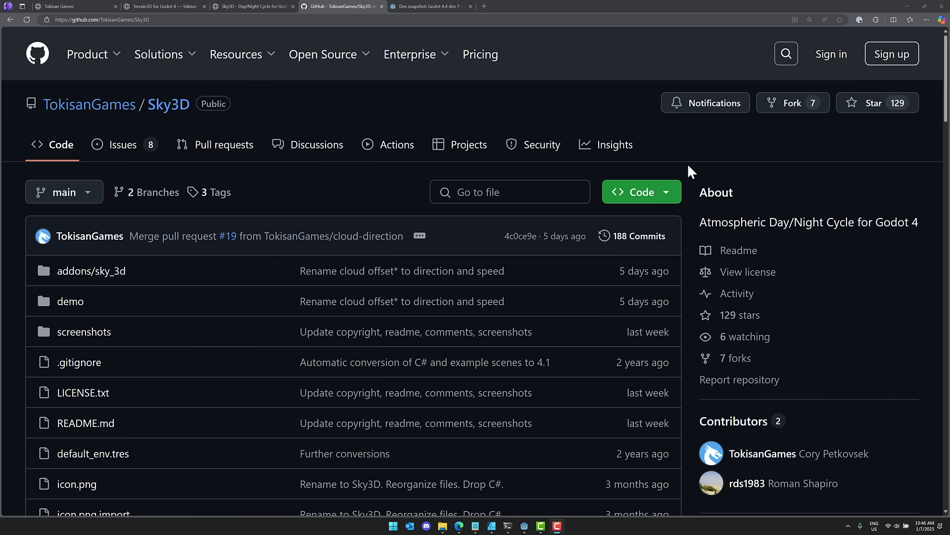
Step: Read the Sky3D README down to the License section, then scroll back up
scroll(688, 166, down, 5)
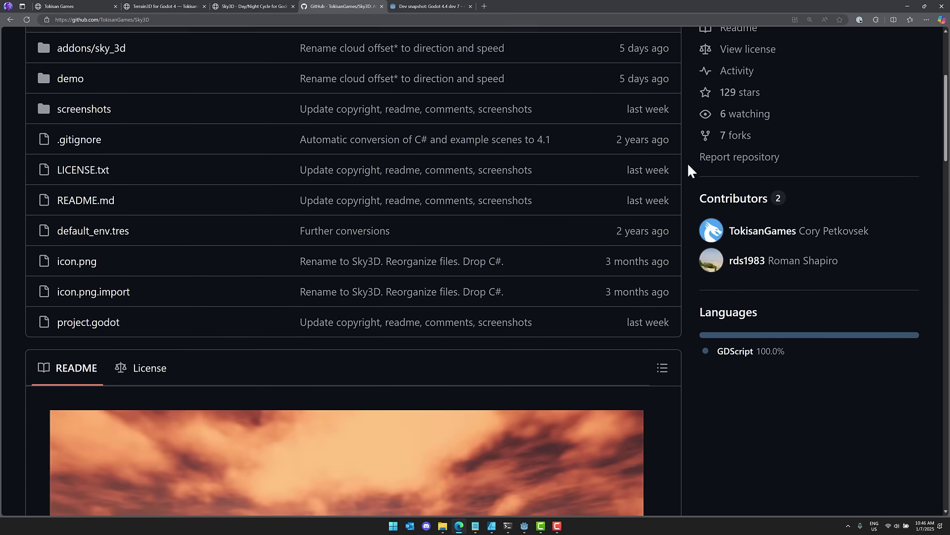
scroll(689, 165, down, 15)
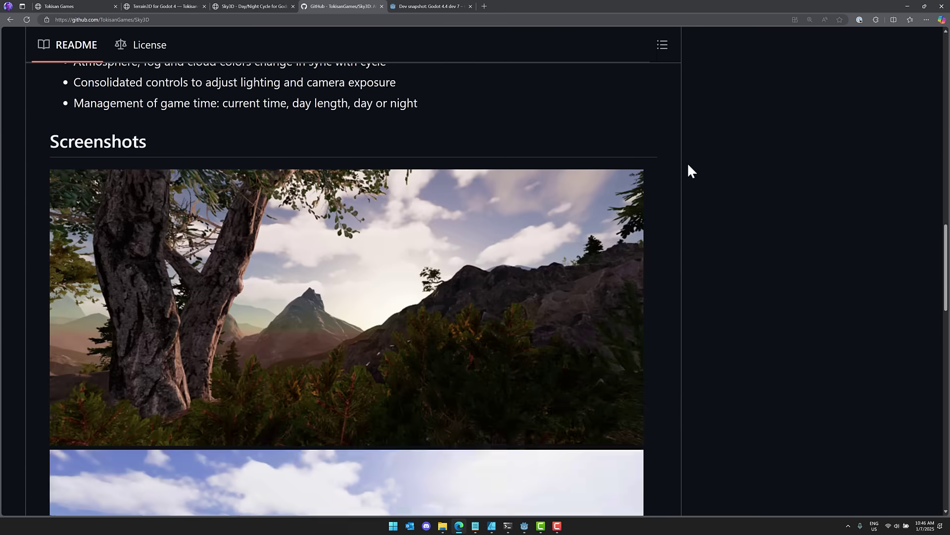
scroll(689, 166, down, 20)
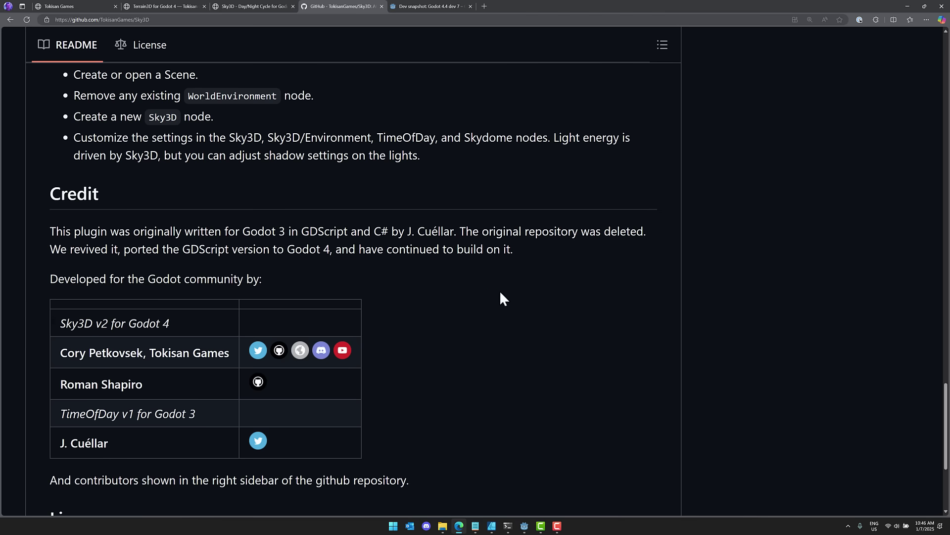
scroll(504, 297, down, 5)
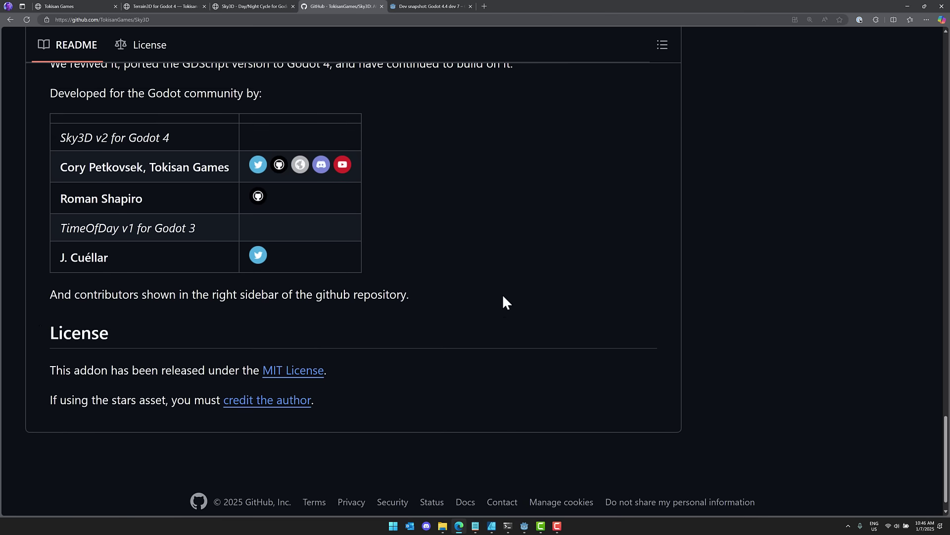
scroll(504, 299, up, 20)
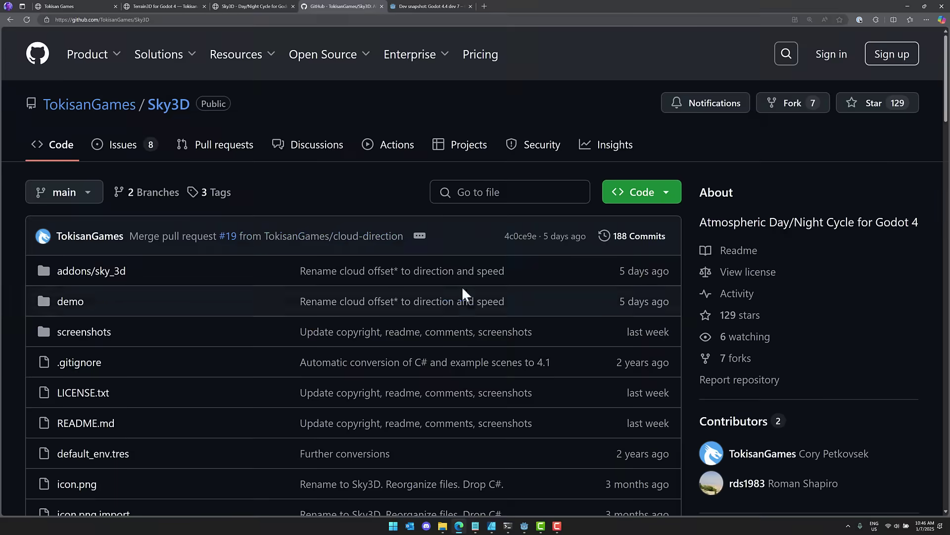
mouse_move(261, 242)
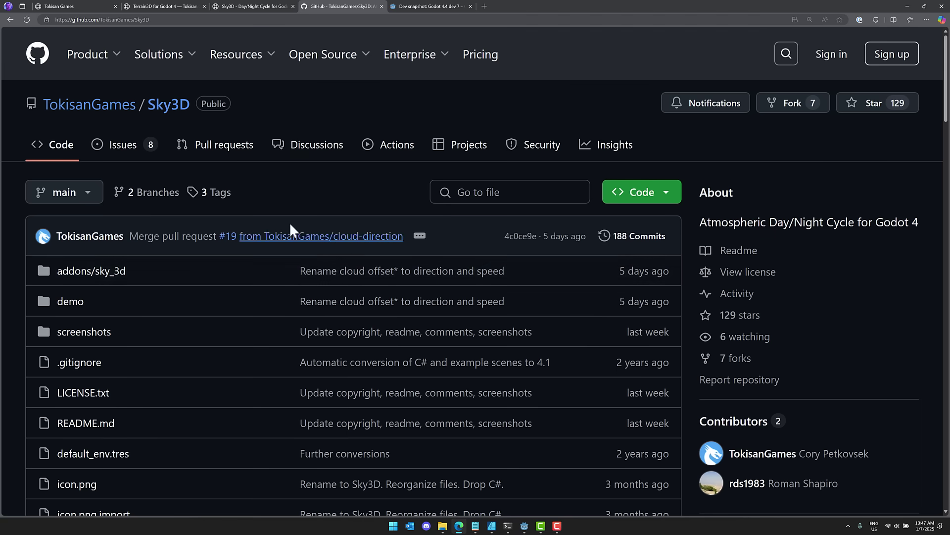
Step: Via the owner's profile, view the Terrain3D README banner, then switch to tokisan.com's Sky3D page
click(91, 105)
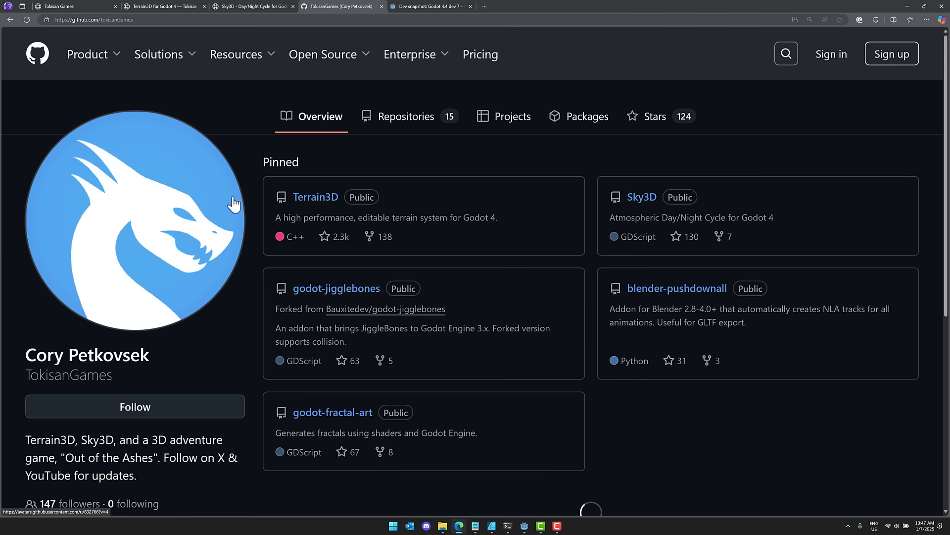
click(313, 200)
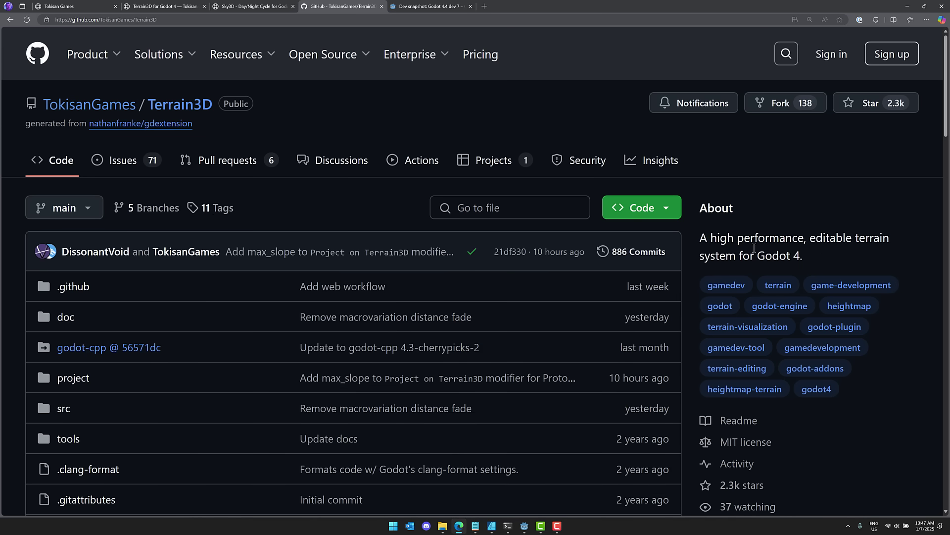
scroll(754, 252, down, 15)
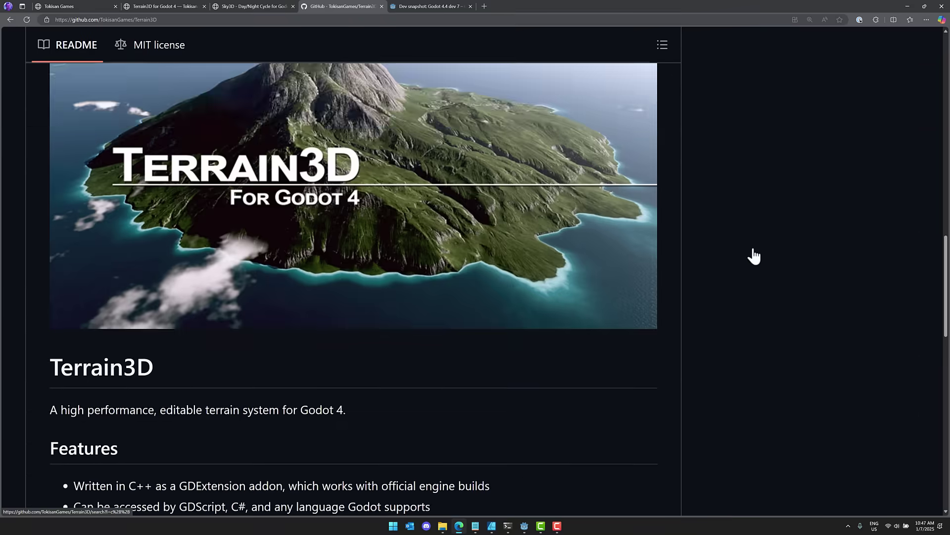
scroll(754, 255, up, 2)
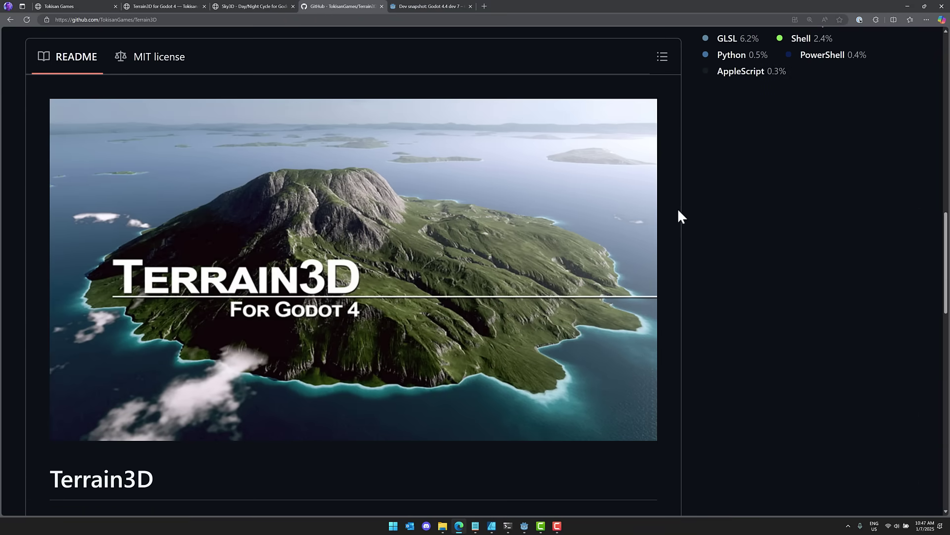
click(239, 9)
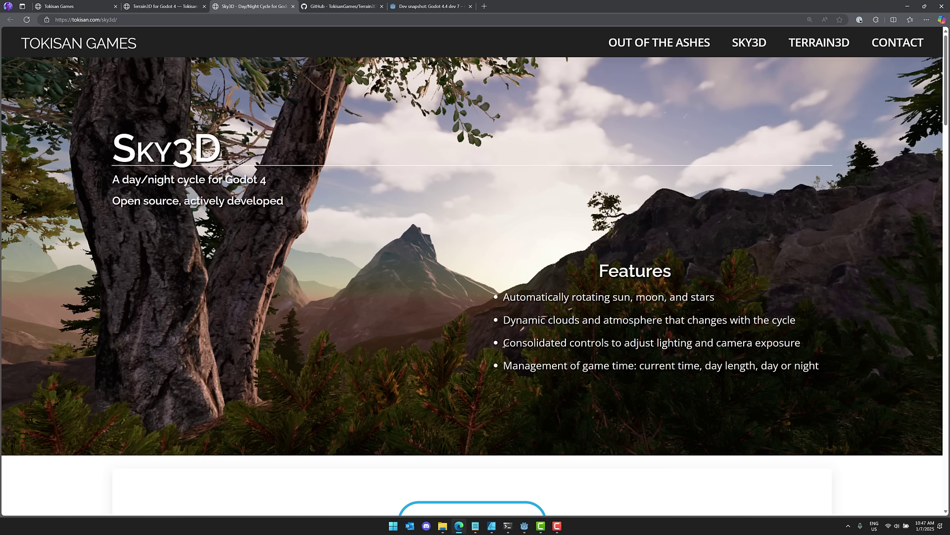